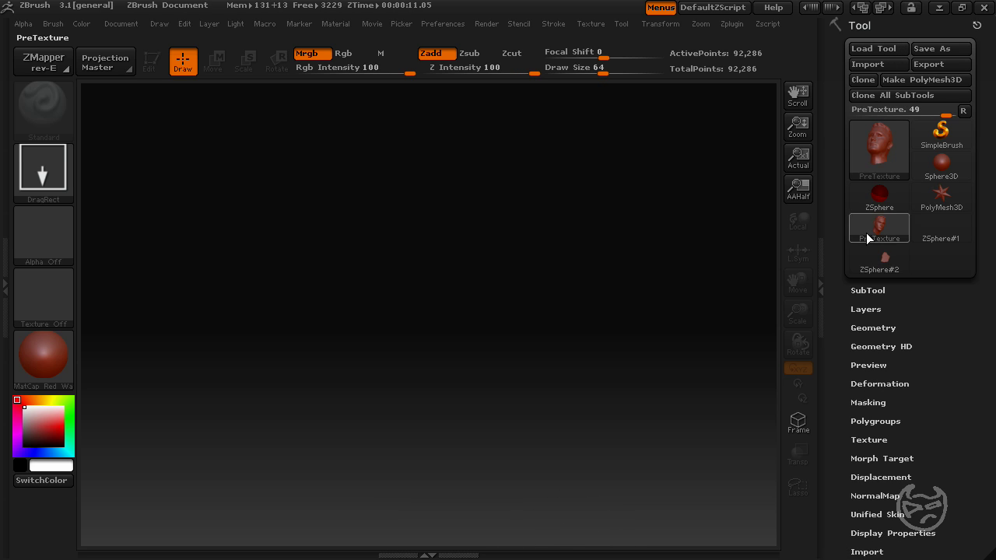
Step: Draw the PreTexture head on the canvas, make it editable in Edit mode, and frame it in view
{"action": "mouse_move", "coordinate": [905, 235]}
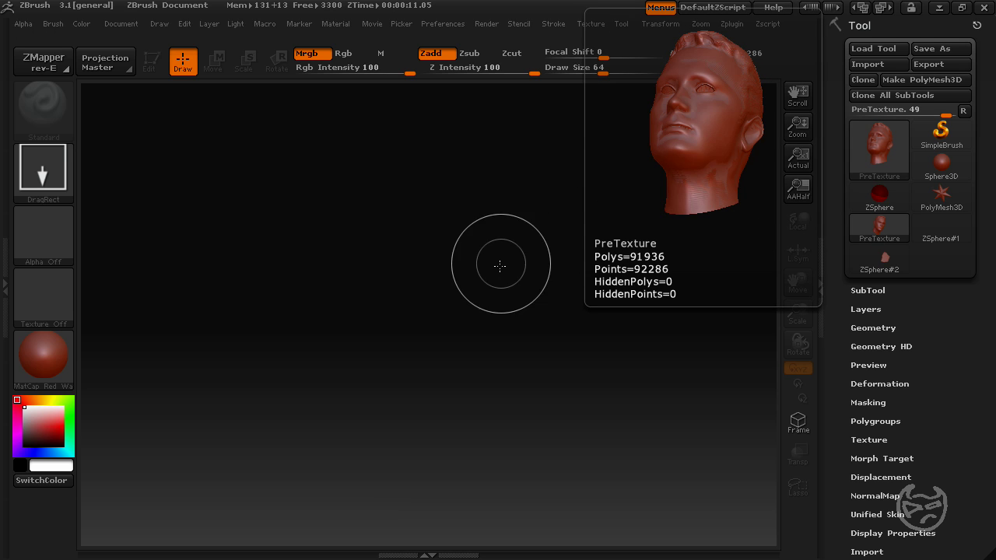
{"action": "left_click_drag", "start_coordinate": [427, 256], "coordinate": [438, 439]}
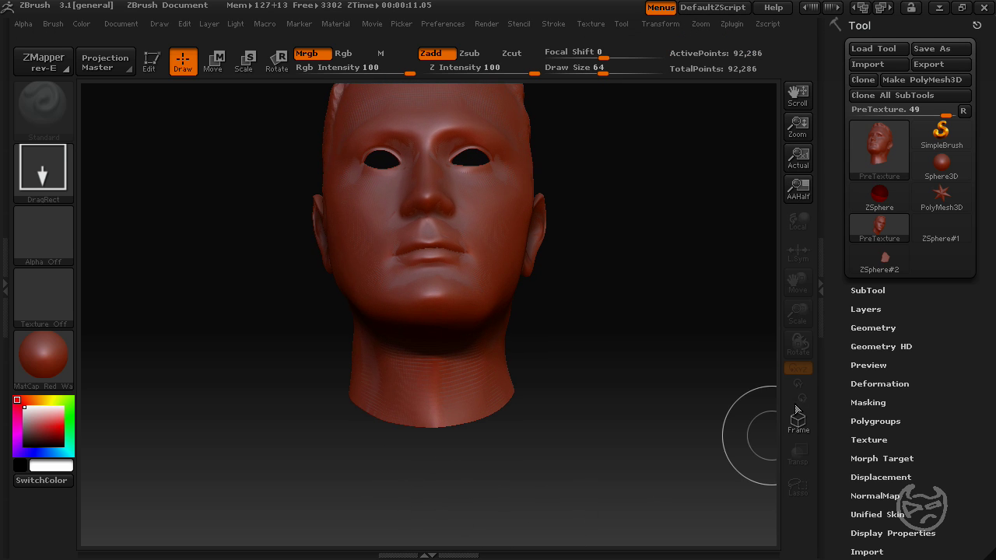
{"action": "left_click", "coordinate": [152, 70]}
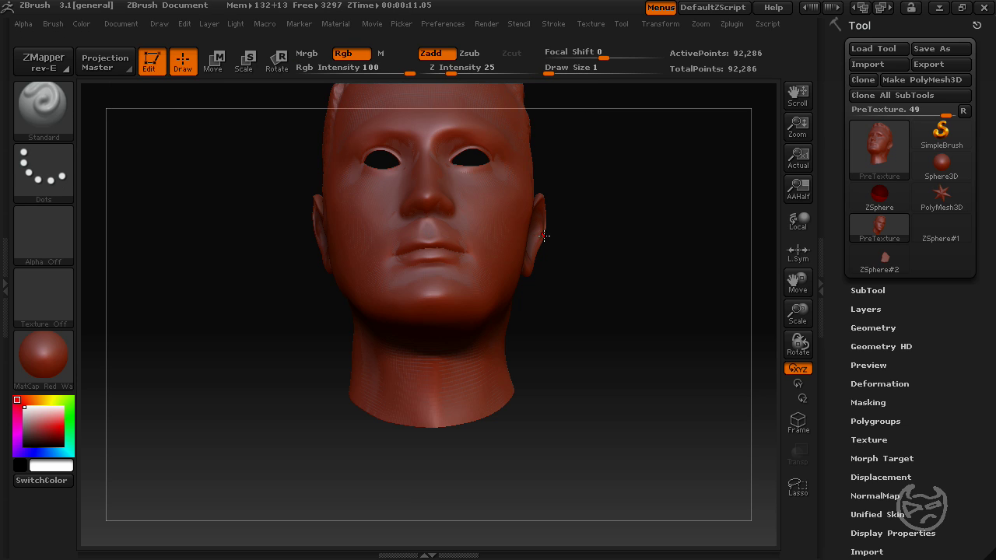
{"action": "key", "text": "f"}
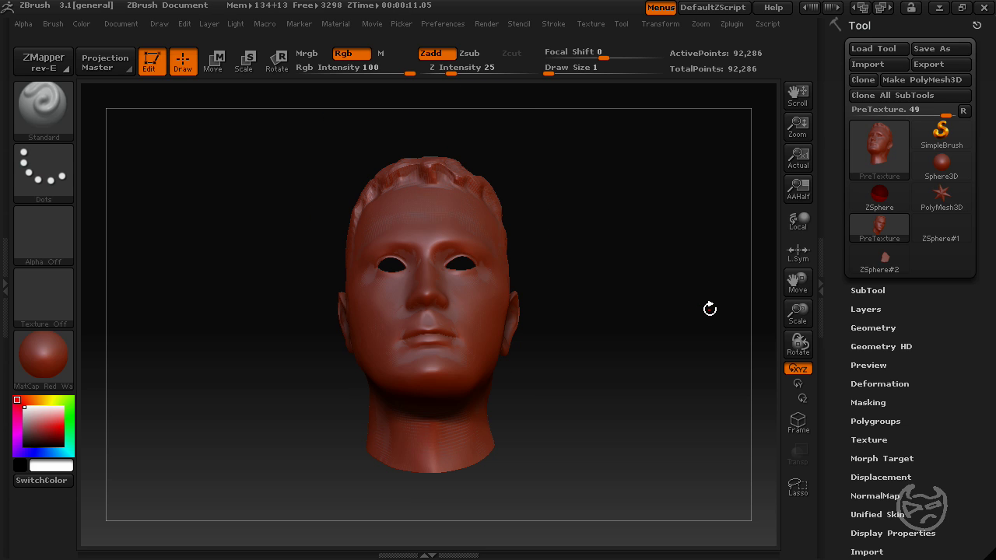
{"action": "mouse_move", "coordinate": [878, 201]}
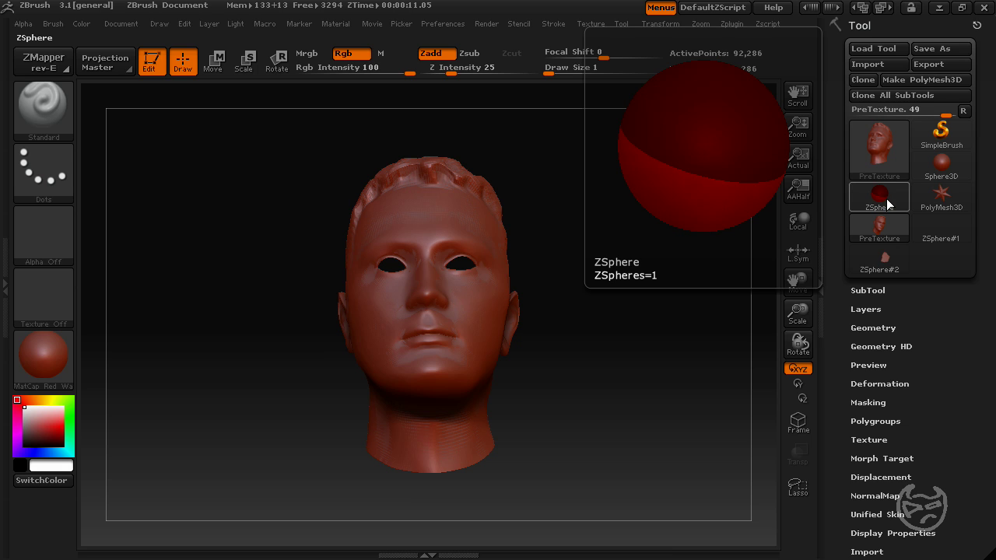
Step: Make the ZSphere the active tool in place of the PreTexture head
{"action": "left_click", "coordinate": [887, 201]}
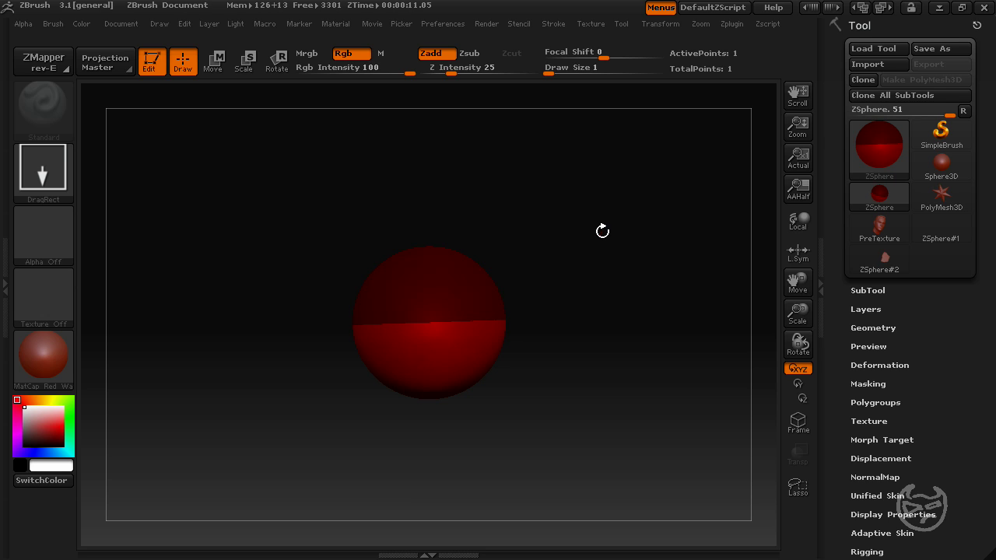
{"action": "mouse_move", "coordinate": [891, 176]}
Step: Set PreTexture as the ZSphere's rigging mesh and turn on Edit Topology
{"action": "left_click_drag", "start_coordinate": [972, 542], "coordinate": [972, 437]}
{"action": "left_click", "coordinate": [866, 443]}
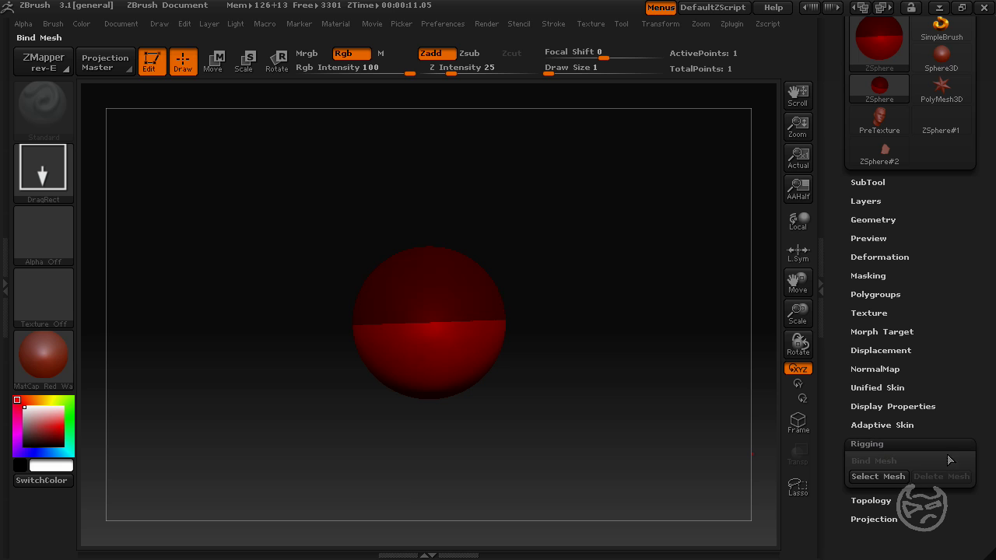
{"action": "left_click", "coordinate": [898, 477]}
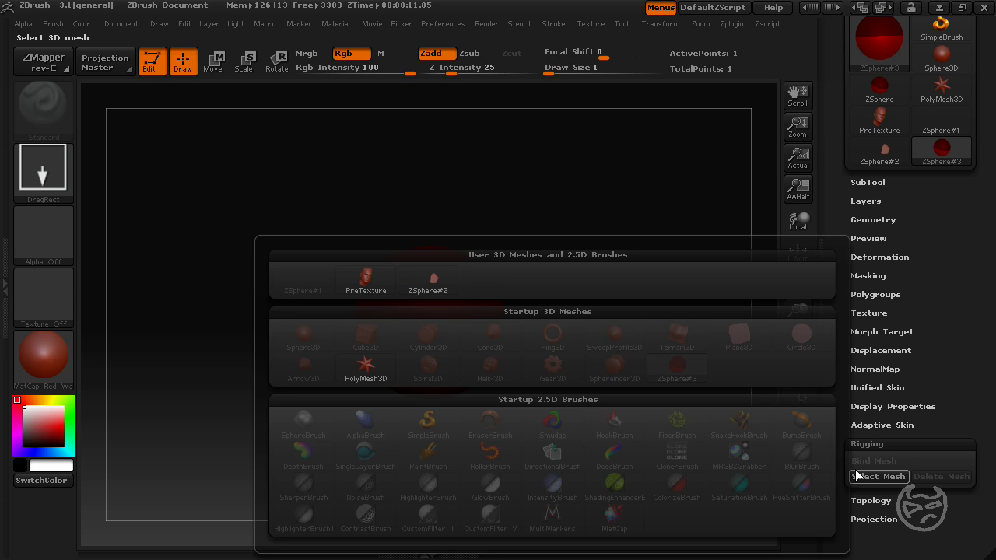
{"action": "left_click", "coordinate": [370, 286]}
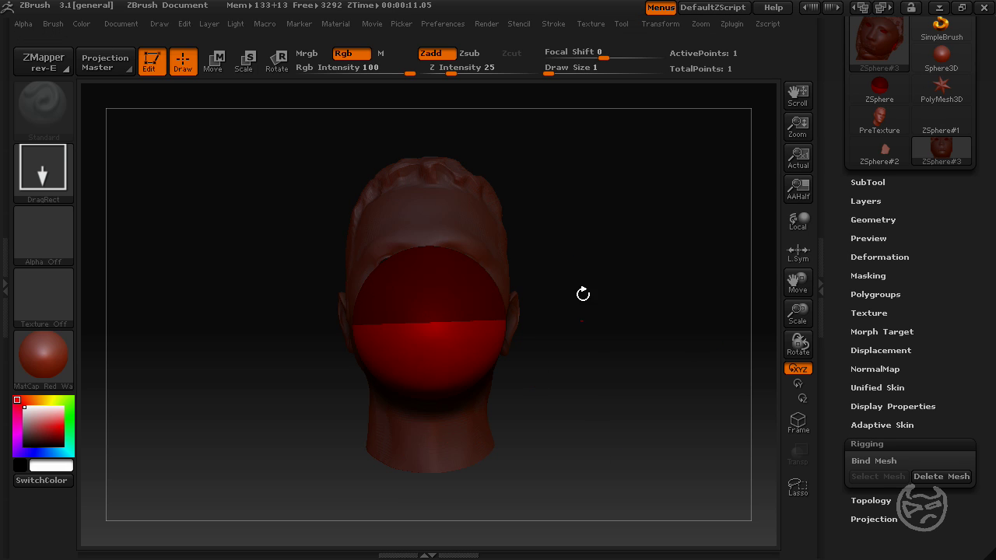
{"action": "left_click", "coordinate": [884, 500]}
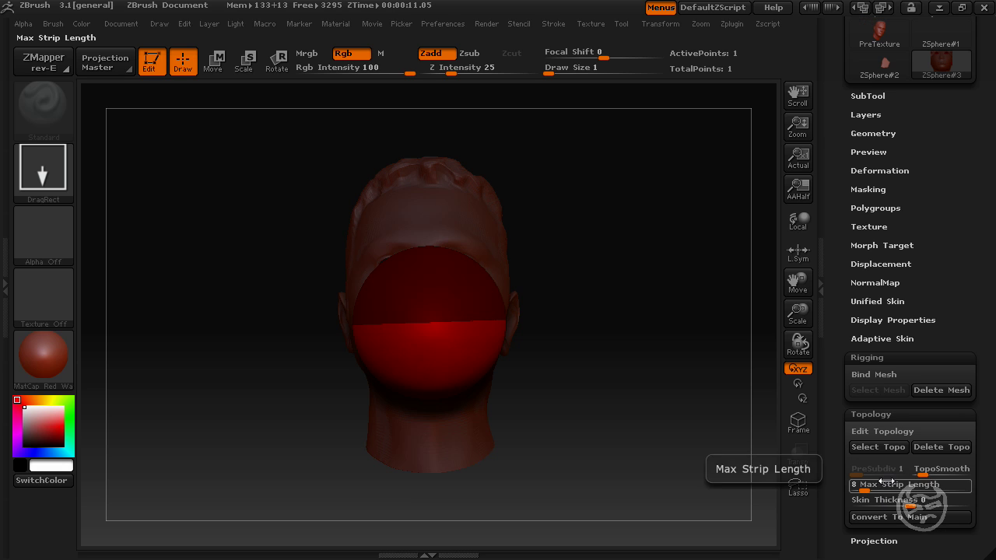
{"action": "left_click", "coordinate": [887, 433]}
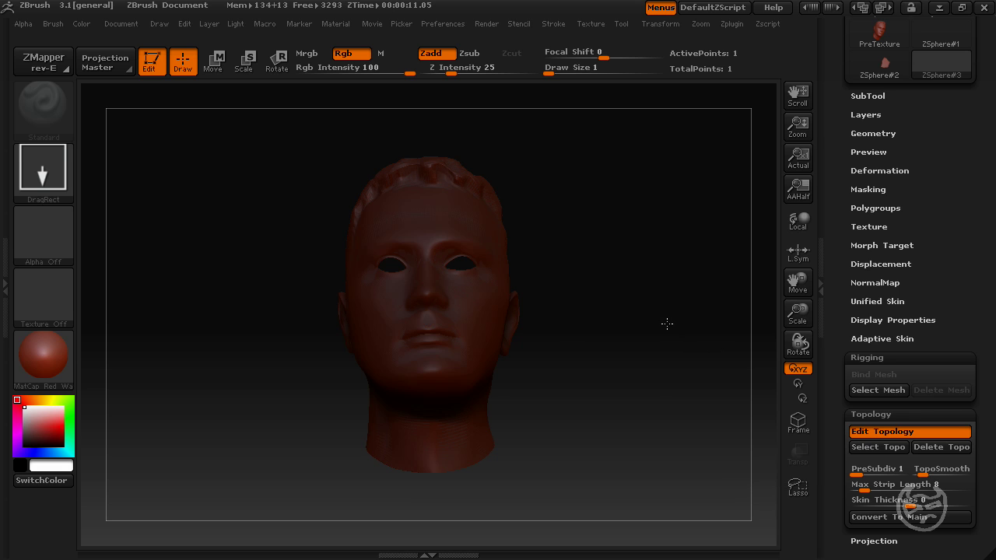
{"action": "left_click_drag", "start_coordinate": [666, 324], "coordinate": [500, 351]}
{"action": "left_click_drag", "start_coordinate": [612, 376], "coordinate": [645, 329]}
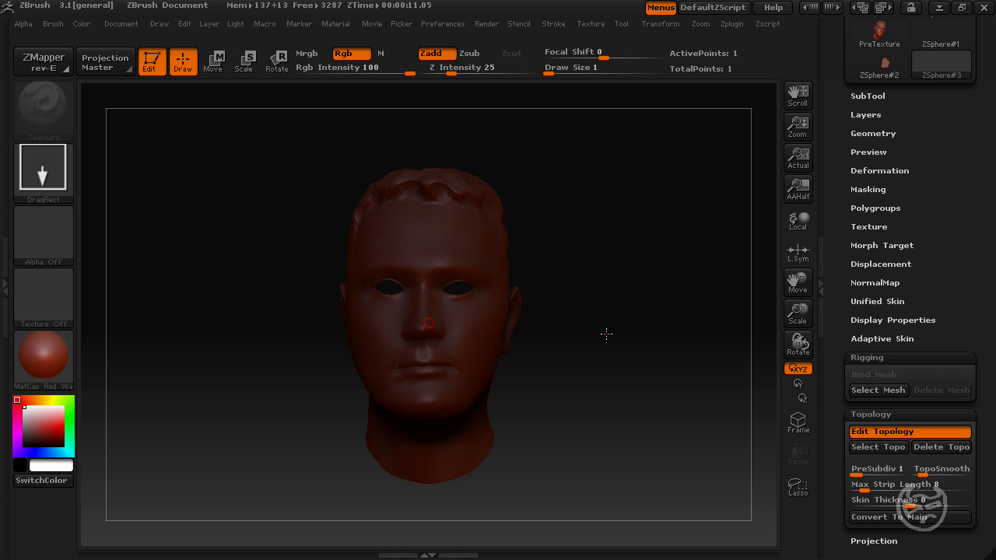
{"action": "left_click_drag", "start_coordinate": [600, 334], "coordinate": [584, 334]}
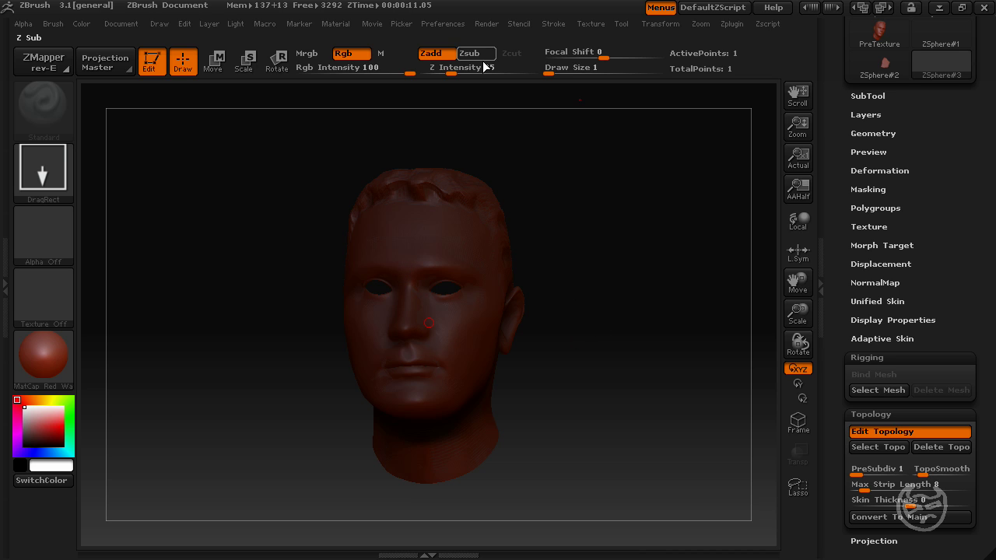
{"action": "mouse_move", "coordinate": [554, 68]}
{"action": "left_mouse_down"}
{"action": "mouse_move", "coordinate": [595, 72]}
{"action": "mouse_move", "coordinate": [544, 73]}
{"action": "left_mouse_up"}
Step: Place eight linked topology points in a ring around the right eye, forehead to inner brow
{"action": "left_click", "coordinate": [420, 264]}
{"action": "left_click", "coordinate": [459, 266]}
{"action": "left_click", "coordinate": [491, 297]}
{"action": "left_click", "coordinate": [452, 314]}
{"action": "left_click", "coordinate": [431, 313]}
{"action": "left_click", "coordinate": [410, 281]}
{"action": "left_click", "coordinate": [410, 263]}
{"action": "left_click", "coordinate": [441, 263]}
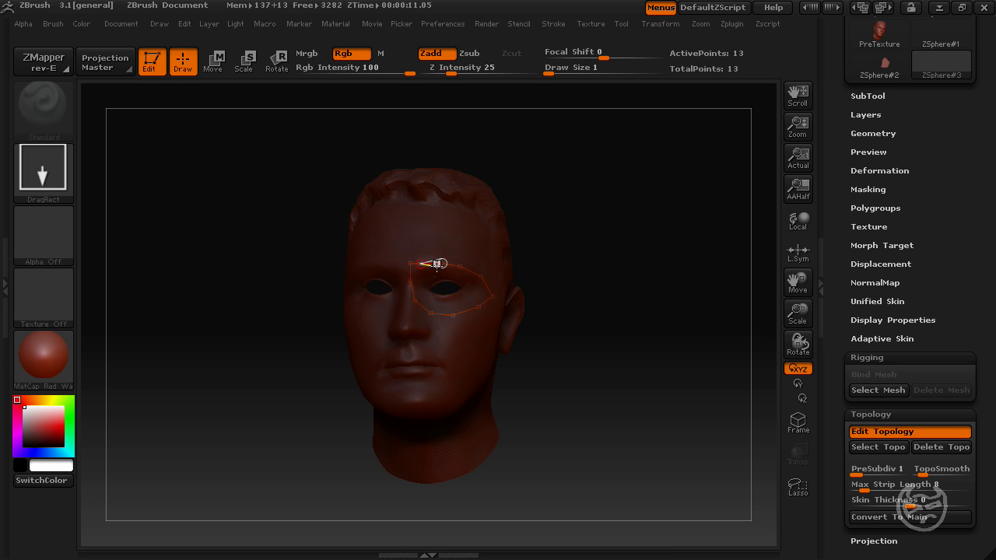
Step: Delete a misplaced point and add edges across the eye loop, bringing it to 17 points
{"action": "left_click", "coordinate": [416, 300]}
{"action": "left_click", "coordinate": [415, 300], "text": "alt"}
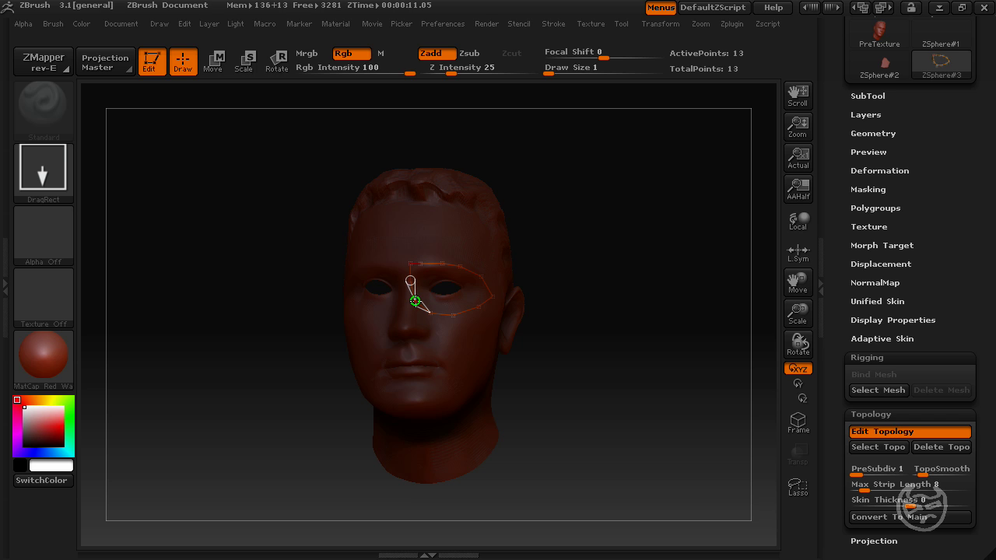
{"action": "left_click", "coordinate": [423, 263]}
{"action": "left_click", "coordinate": [431, 313]}
{"action": "left_click", "coordinate": [431, 314]}
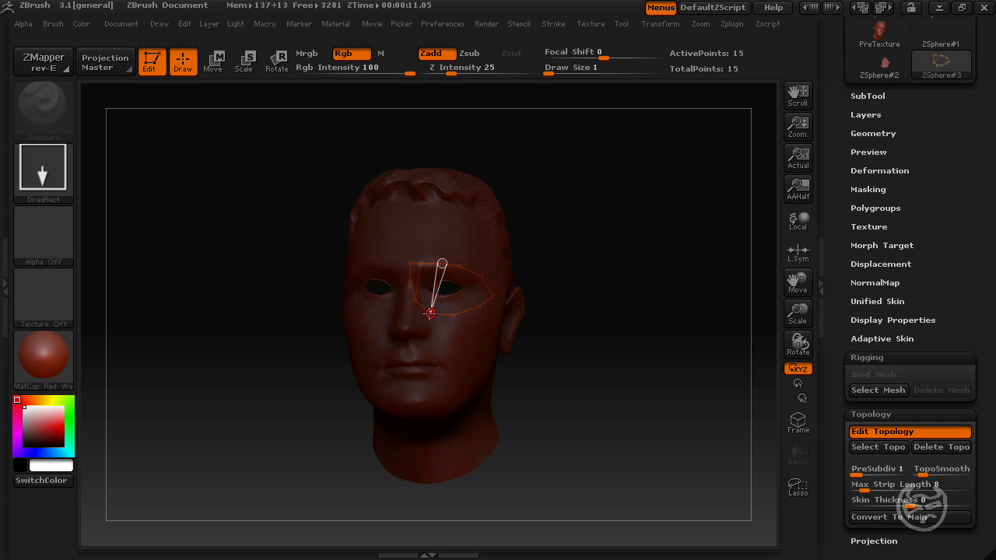
{"action": "left_click", "coordinate": [441, 263]}
{"action": "left_click", "coordinate": [453, 315]}
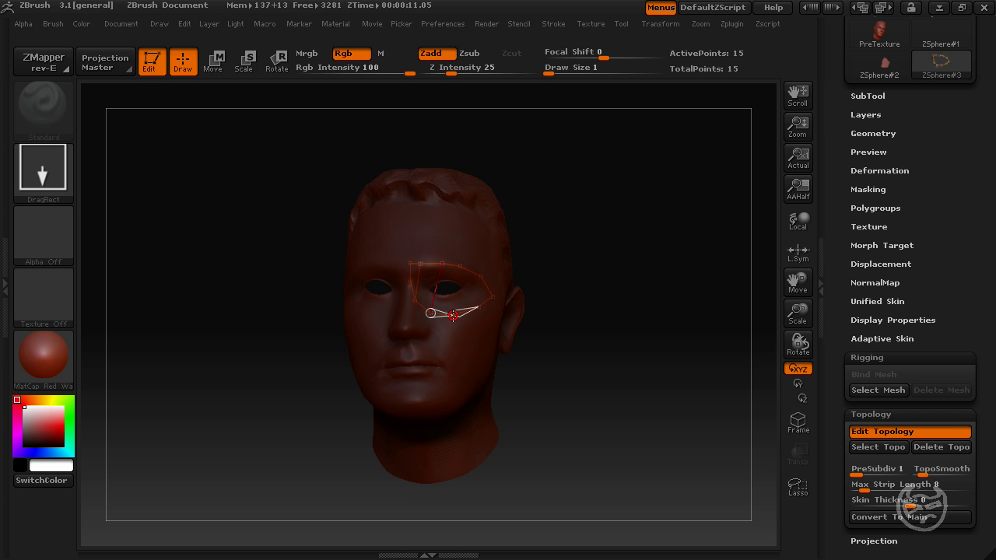
{"action": "left_click", "coordinate": [460, 268]}
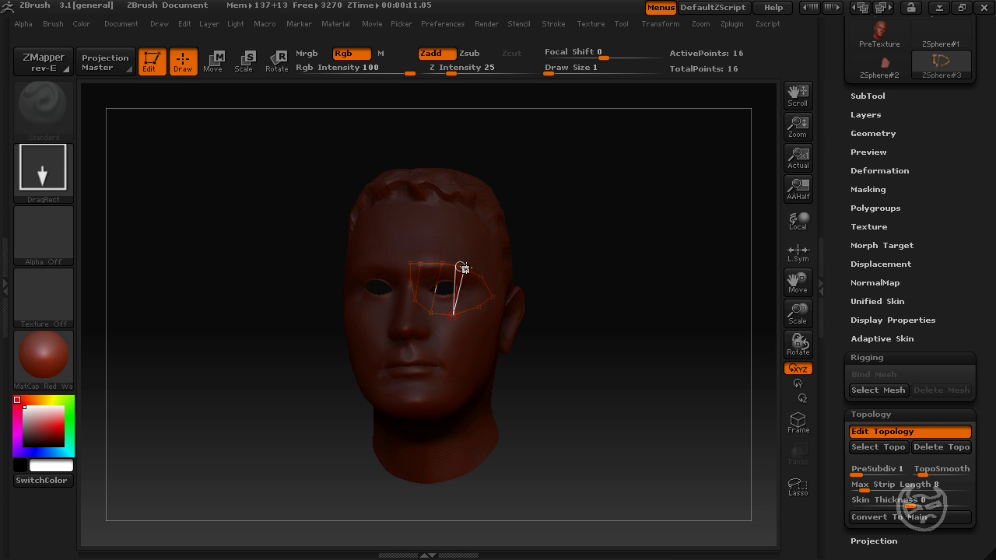
{"action": "left_click", "coordinate": [478, 308]}
{"action": "left_click", "coordinate": [480, 277]}
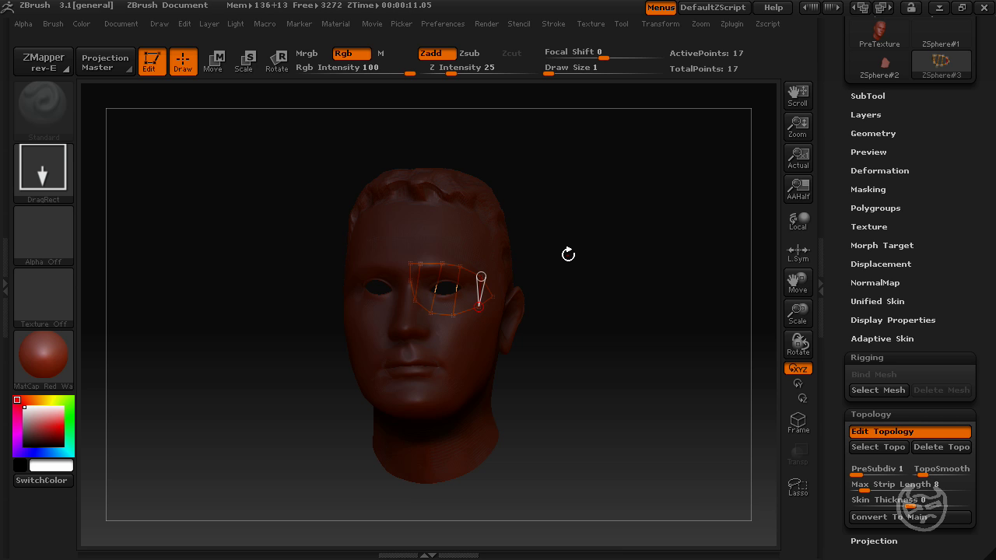
Step: Toggle the adaptive skin preview of the eye topology, orbiting to inspect the lens-shaped patch
{"action": "key", "text": "a"}
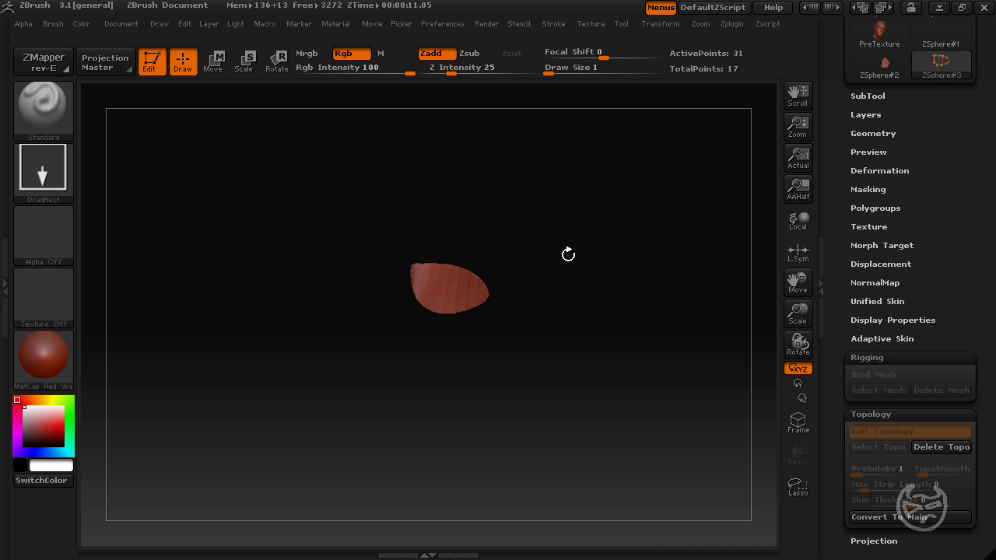
{"action": "mouse_move", "coordinate": [604, 256]}
{"action": "left_mouse_down"}
{"action": "mouse_move", "coordinate": [453, 244]}
{"action": "mouse_move", "coordinate": [480, 217]}
{"action": "mouse_move", "coordinate": [700, 251]}
{"action": "mouse_move", "coordinate": [669, 262]}
{"action": "mouse_move", "coordinate": [524, 257]}
{"action": "mouse_move", "coordinate": [402, 240]}
{"action": "mouse_move", "coordinate": [602, 245]}
{"action": "mouse_move", "coordinate": [587, 248]}
{"action": "left_mouse_up"}
{"action": "key", "text": "a"}
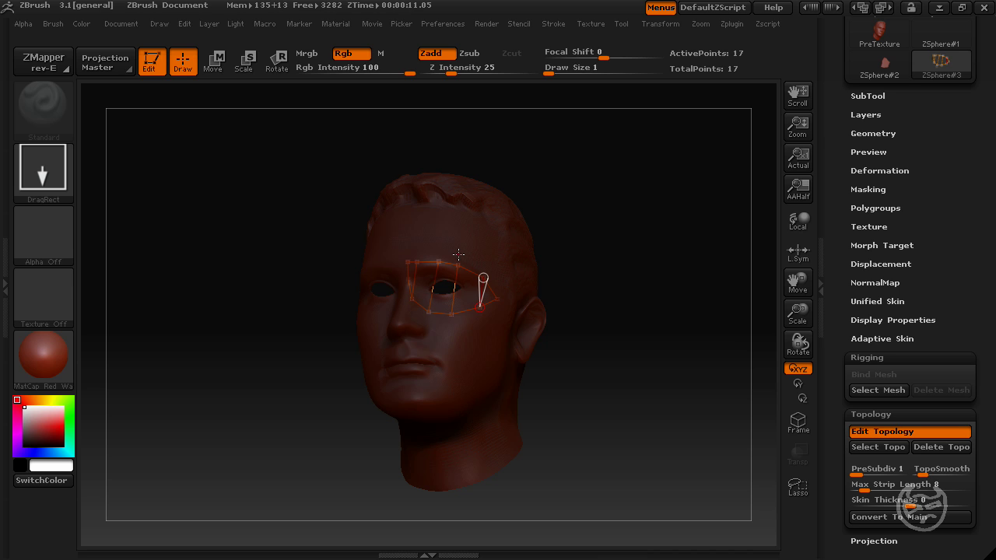
{"action": "key", "text": "a"}
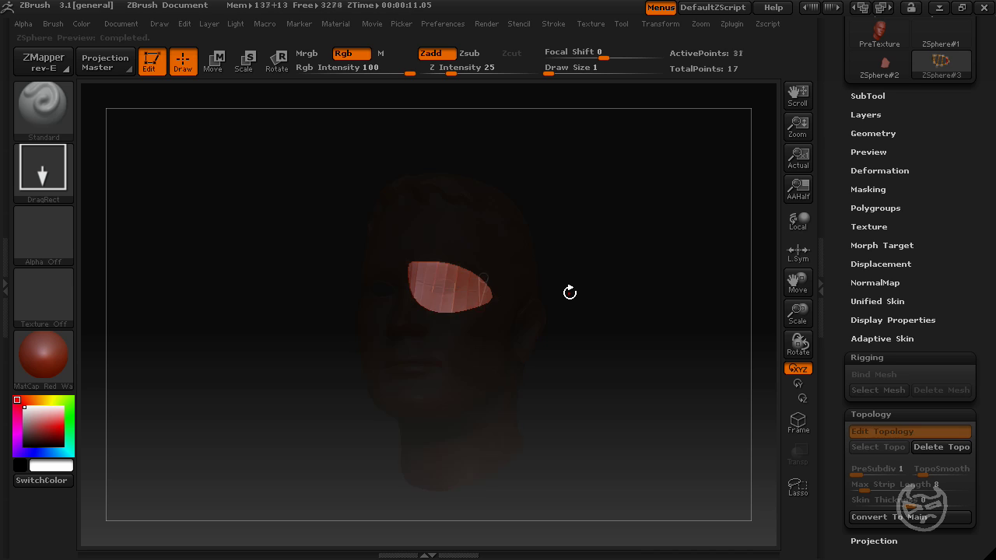
{"action": "key", "text": "a"}
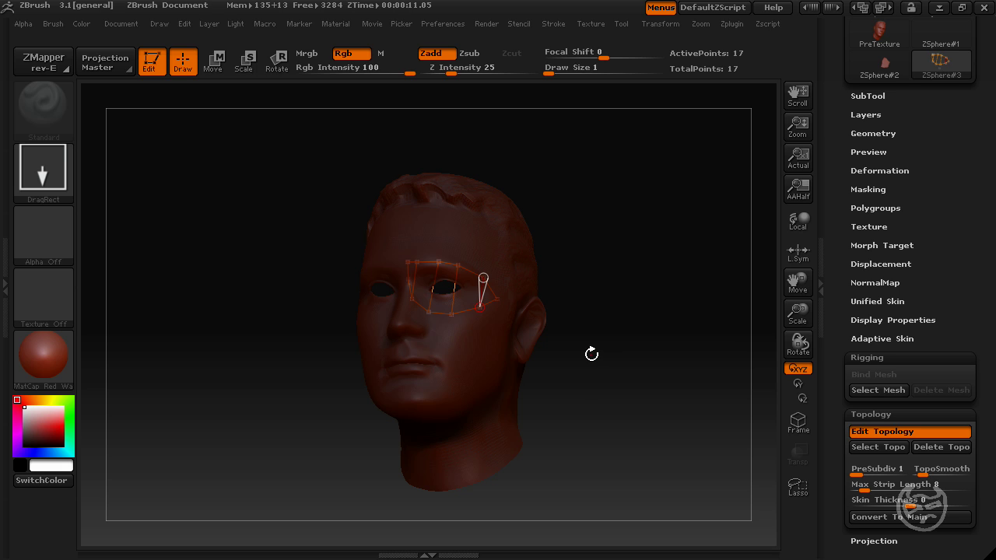
{"action": "key", "text": "a"}
{"action": "mouse_move", "coordinate": [578, 282]}
{"action": "left_mouse_down"}
{"action": "mouse_move", "coordinate": [418, 291]}
{"action": "mouse_move", "coordinate": [643, 302]}
{"action": "mouse_move", "coordinate": [549, 304]}
{"action": "mouse_move", "coordinate": [549, 285]}
{"action": "mouse_move", "coordinate": [570, 278]}
{"action": "left_mouse_up"}
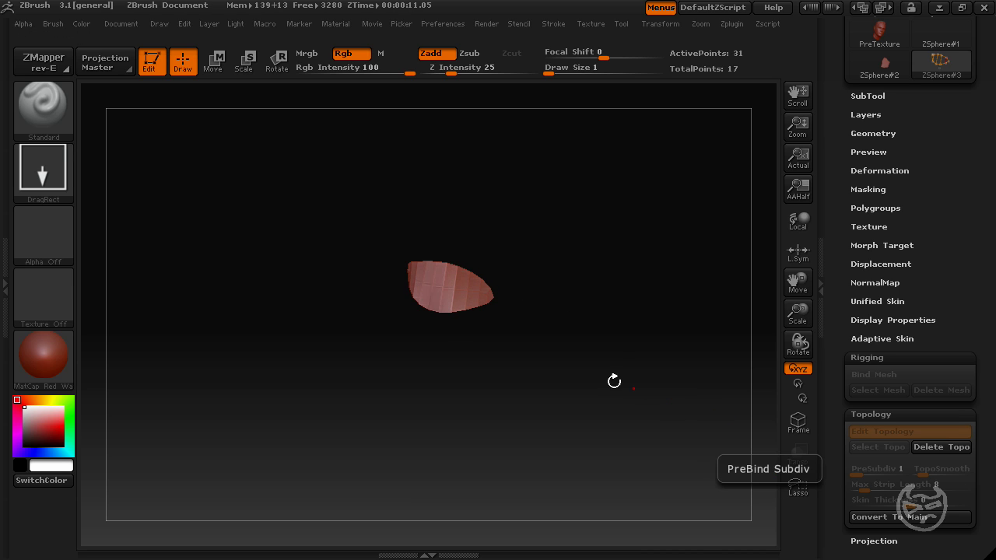
Step: Raise Skin Thickness in stages toward about .57, previewing and rotating the thicker patch each time
{"action": "key", "text": "a"}
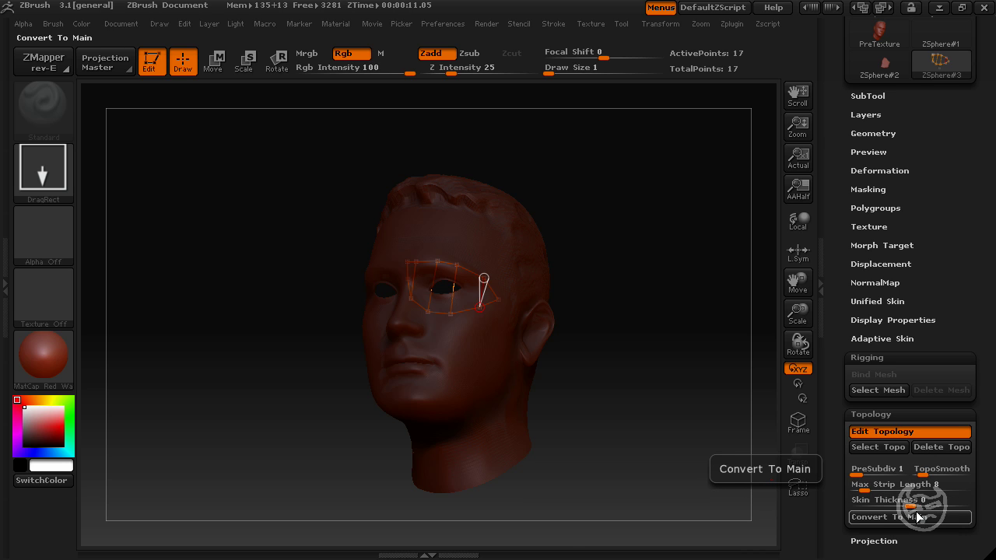
{"action": "mouse_move", "coordinate": [922, 505]}
{"action": "left_mouse_down"}
{"action": "mouse_move", "coordinate": [971, 510]}
{"action": "mouse_move", "coordinate": [924, 506]}
{"action": "mouse_move", "coordinate": [934, 506]}
{"action": "left_mouse_up"}
{"action": "key", "text": "a"}
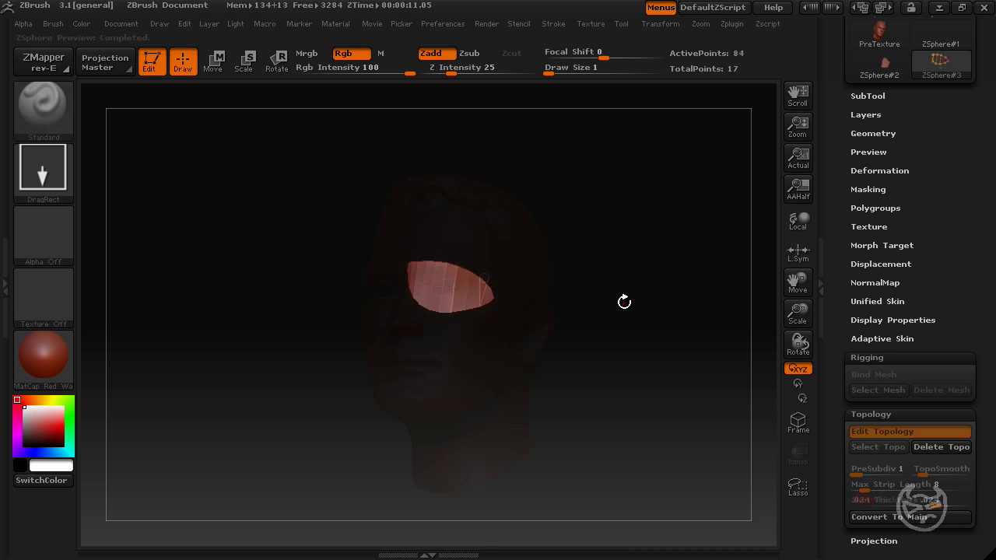
{"action": "left_click_drag", "start_coordinate": [612, 302], "coordinate": [459, 311]}
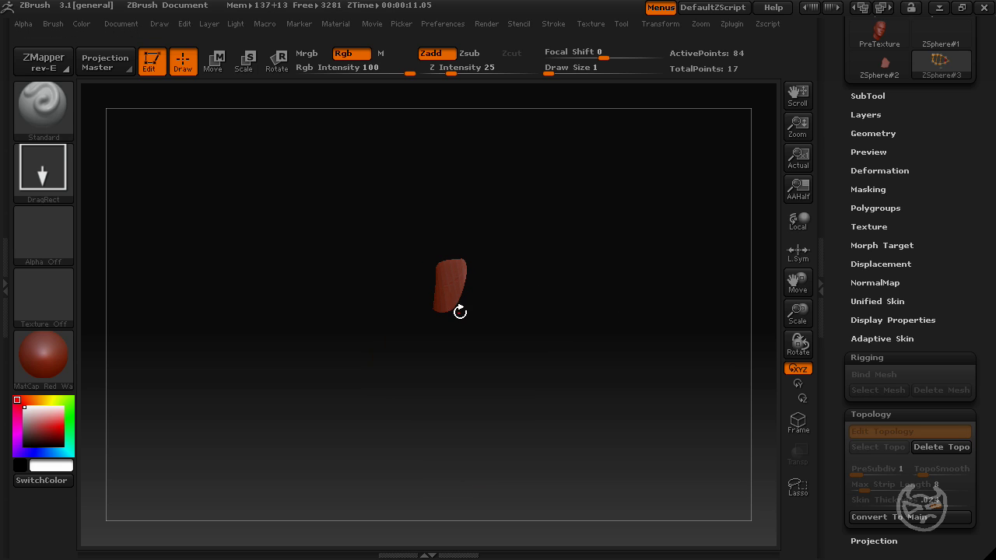
{"action": "key", "text": "a"}
{"action": "left_click_drag", "start_coordinate": [938, 507], "coordinate": [951, 506]}
{"action": "key", "text": "a"}
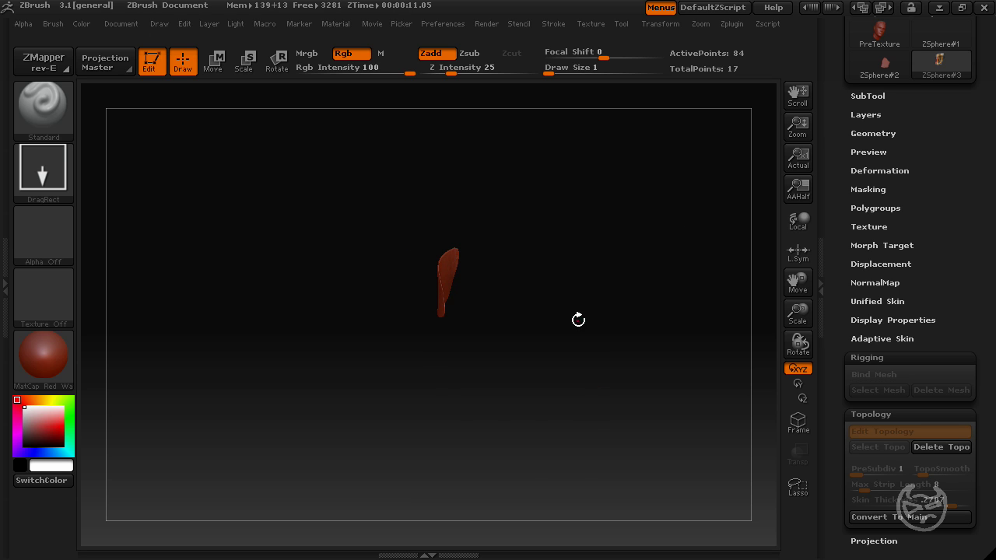
{"action": "key", "text": "a"}
{"action": "left_click_drag", "start_coordinate": [965, 504], "coordinate": [959, 506]}
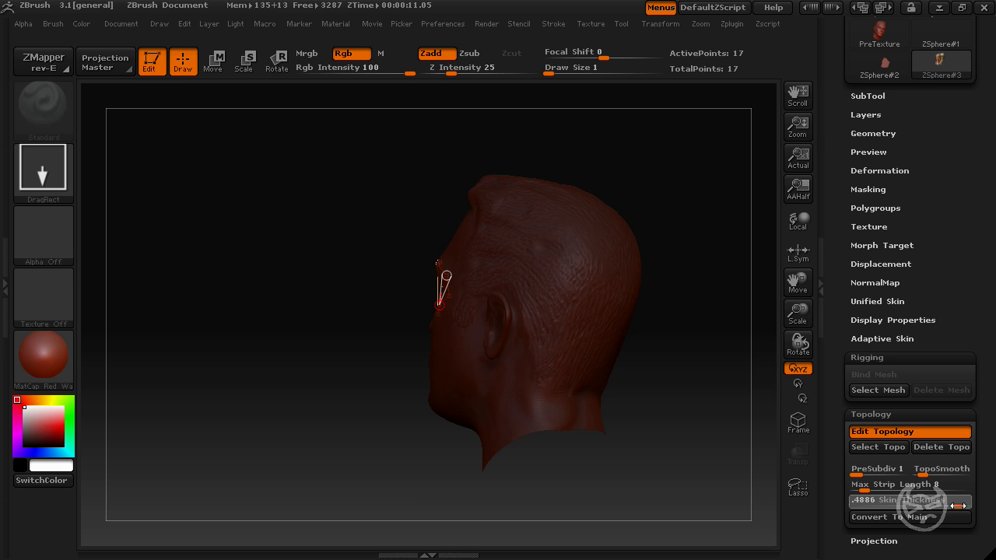
{"action": "key", "text": "a"}
{"action": "left_click_drag", "start_coordinate": [659, 330], "coordinate": [773, 343]}
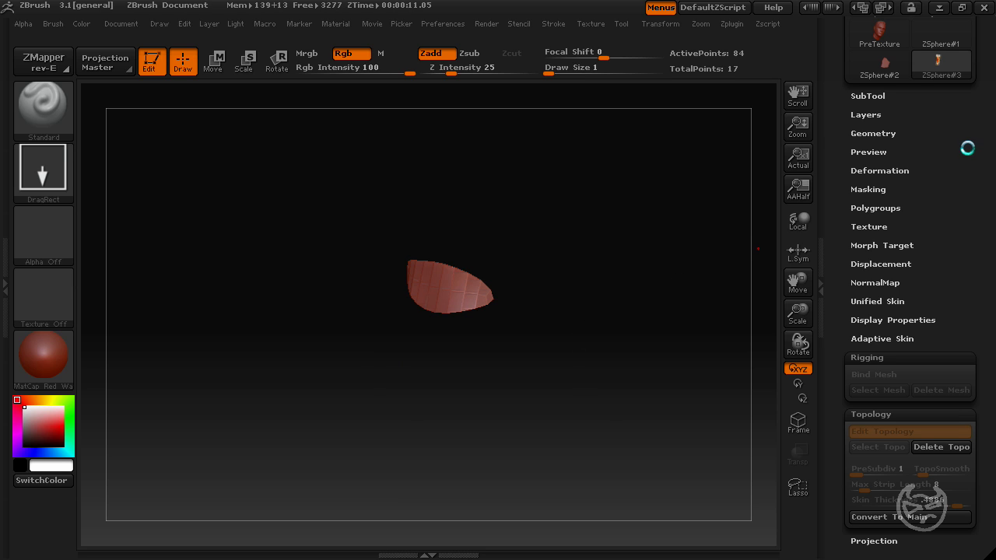
{"action": "left_click_drag", "start_coordinate": [978, 151], "coordinate": [975, 382]}
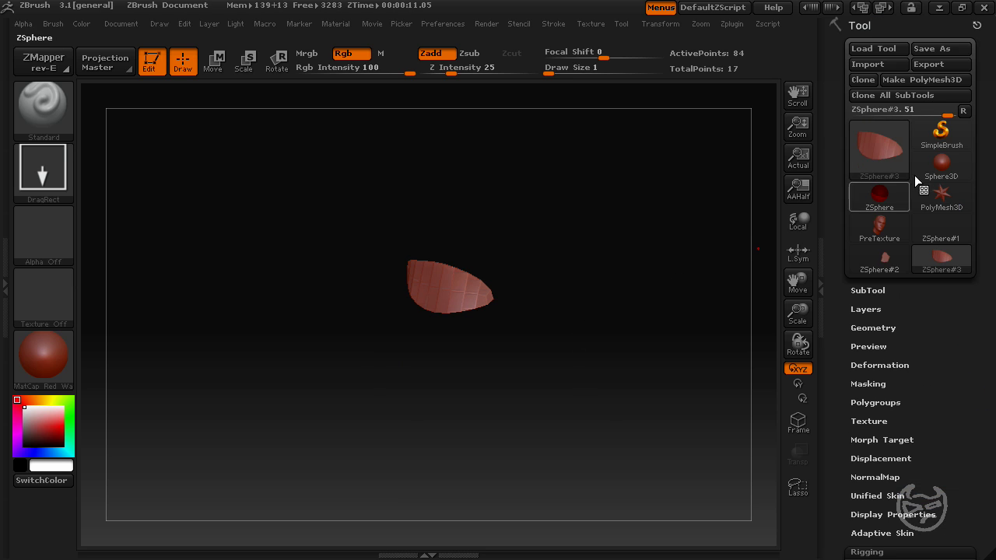
Step: Convert the skinned patch into PolyMesh3D tool PM3D_ZSphere#3 and reselect the PreTexture head
{"action": "left_click", "coordinate": [921, 80]}
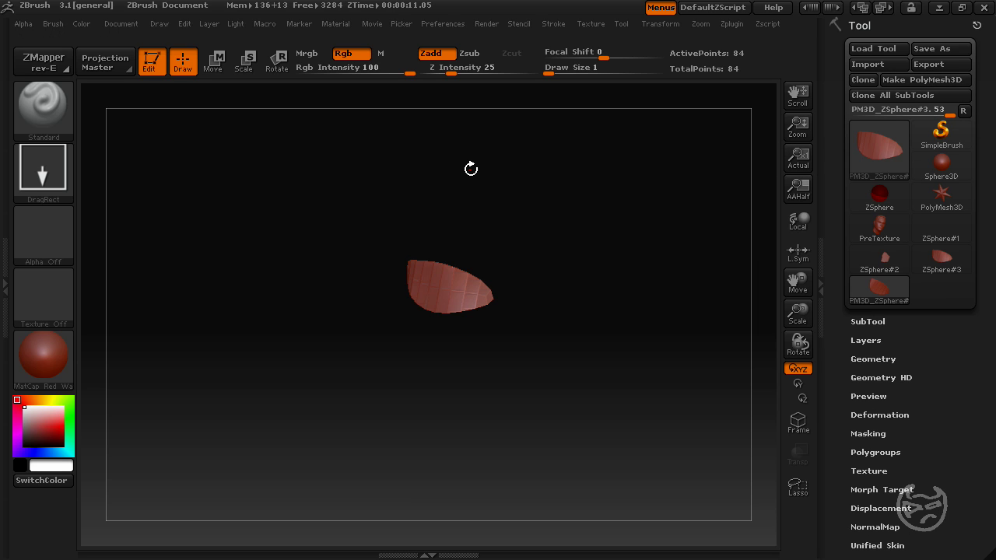
{"action": "mouse_move", "coordinate": [898, 235]}
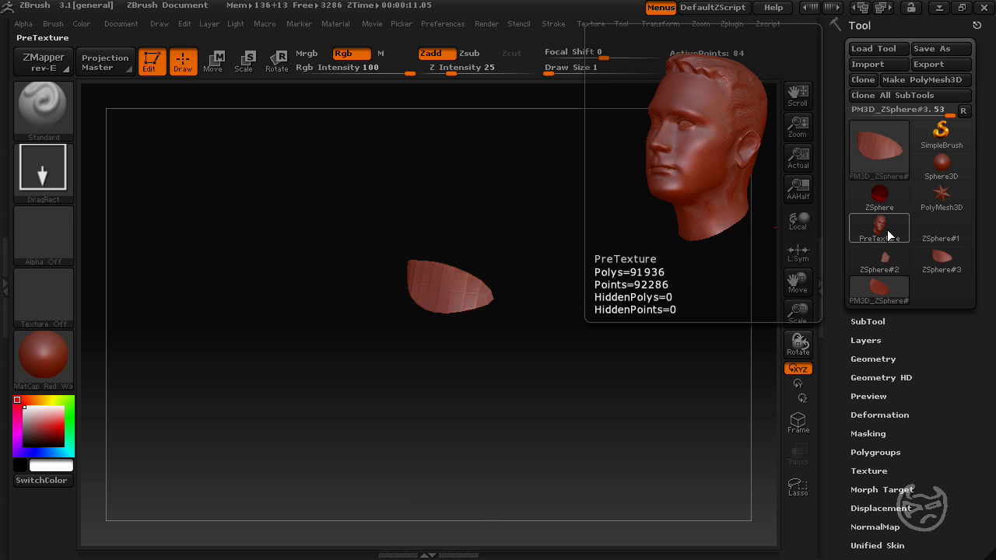
{"action": "left_click", "coordinate": [883, 230]}
{"action": "mouse_move", "coordinate": [646, 339]}
{"action": "left_mouse_down"}
{"action": "mouse_move", "coordinate": [683, 349]}
{"action": "mouse_move", "coordinate": [670, 272]}
{"action": "mouse_move", "coordinate": [664, 351]}
{"action": "mouse_move", "coordinate": [664, 333]}
{"action": "left_mouse_up"}
Step: Append PM3D_ZSphere#3 from the SubTool list so the patch sits over the right eye
{"action": "left_click", "coordinate": [870, 342]}
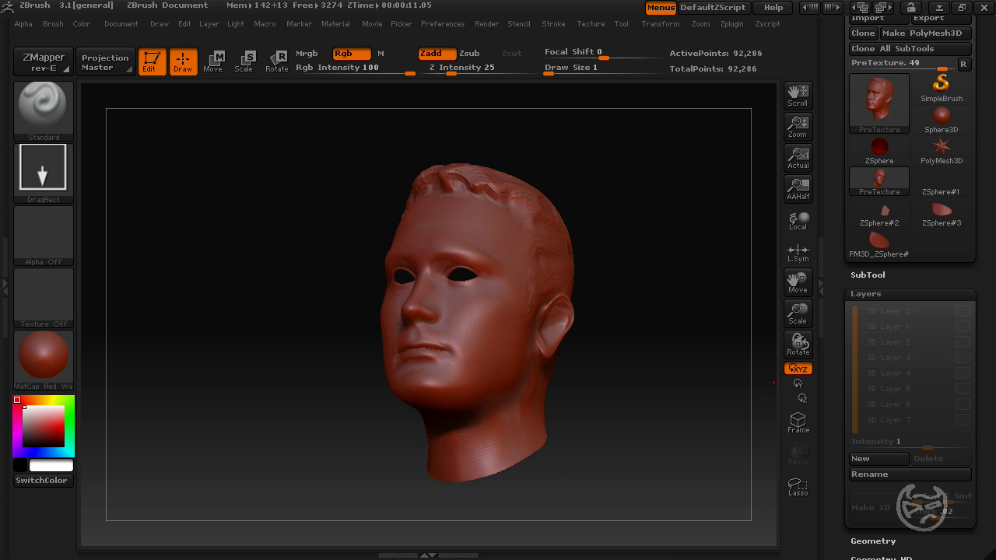
{"action": "left_click", "coordinate": [887, 292]}
{"action": "left_click", "coordinate": [881, 275]}
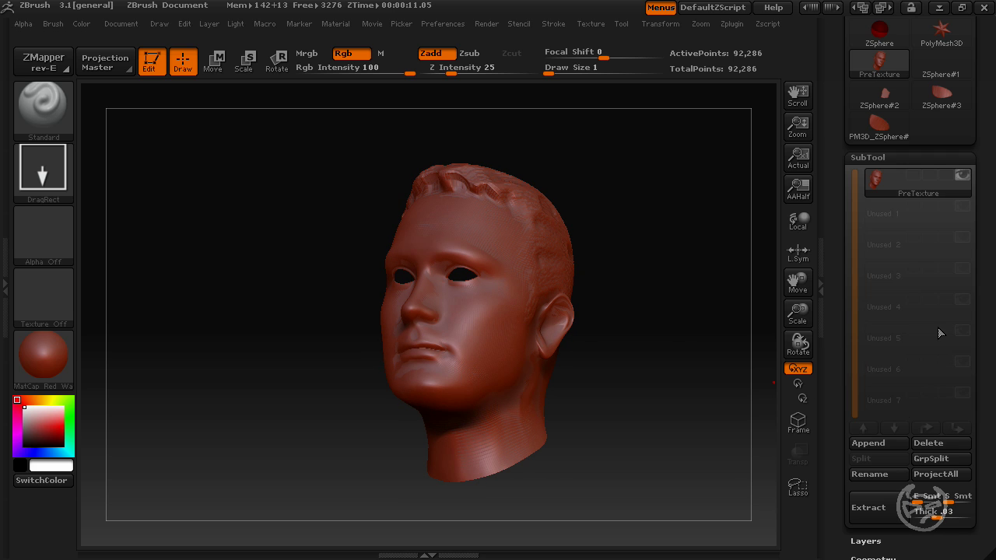
{"action": "left_click", "coordinate": [887, 443]}
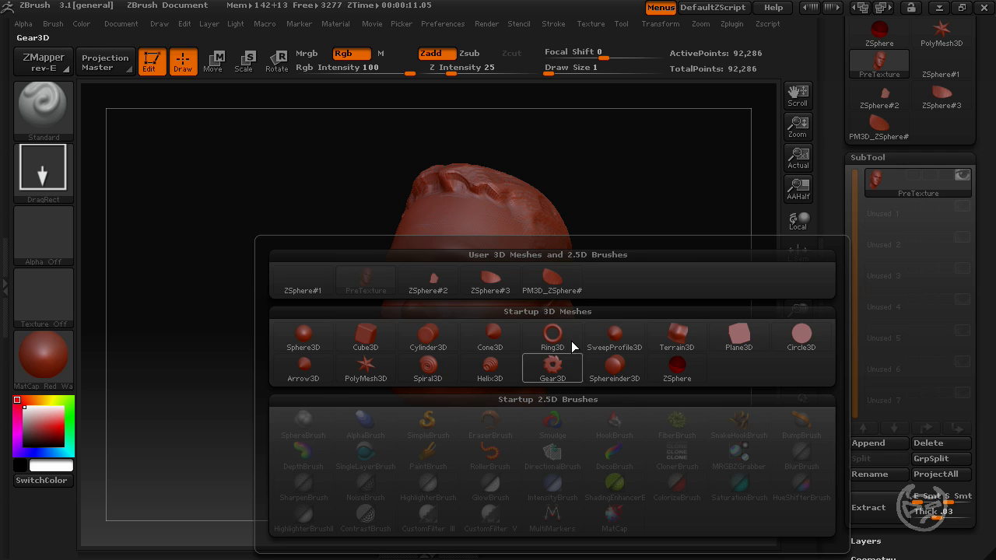
{"action": "left_click", "coordinate": [550, 286]}
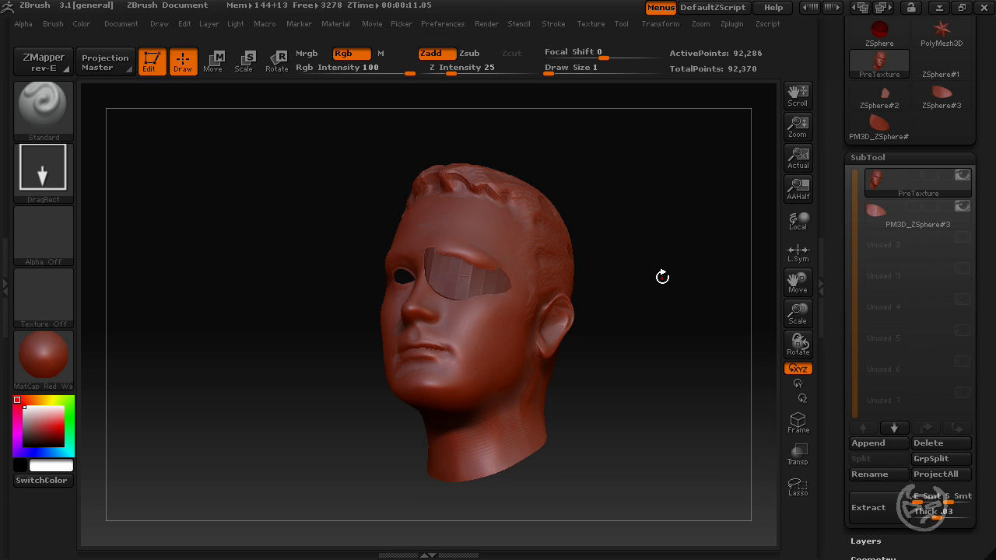
Step: Select the eye-patch subtool and nudge it with Move, rotating the head to check its fit
{"action": "left_click_drag", "start_coordinate": [660, 277], "coordinate": [515, 174]}
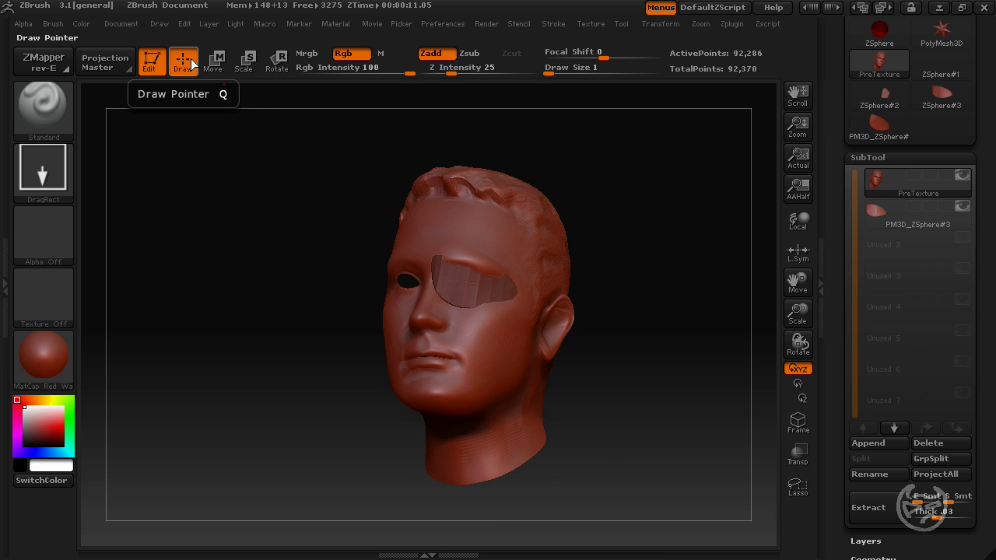
{"action": "left_click", "coordinate": [874, 224]}
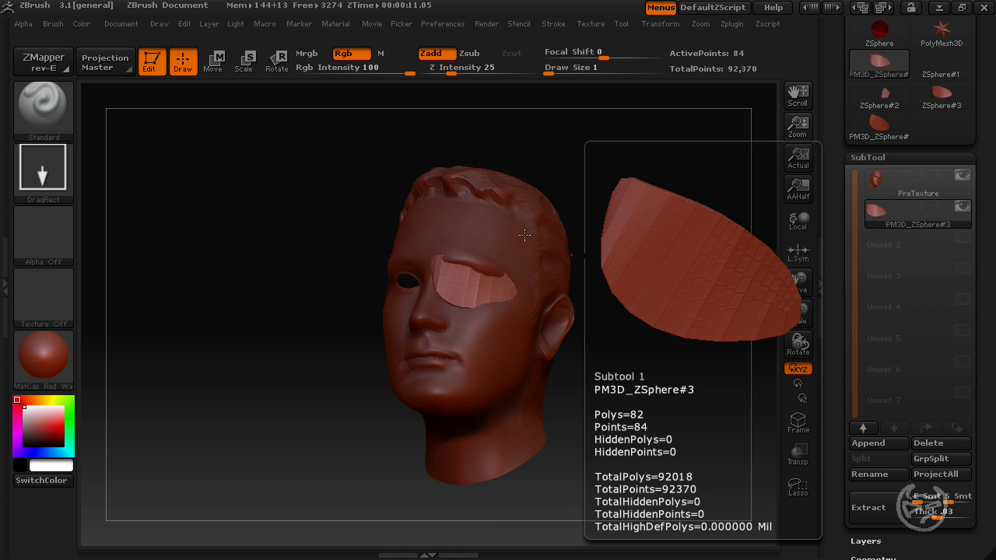
{"action": "left_click", "coordinate": [212, 59]}
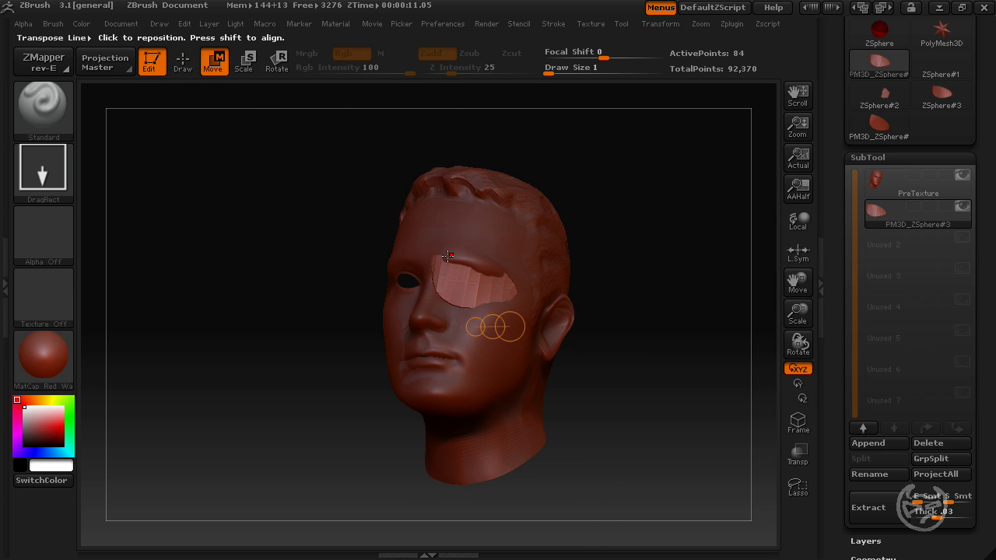
{"action": "left_click_drag", "start_coordinate": [439, 275], "coordinate": [517, 296]}
{"action": "left_click_drag", "start_coordinate": [596, 260], "coordinate": [597, 285]}
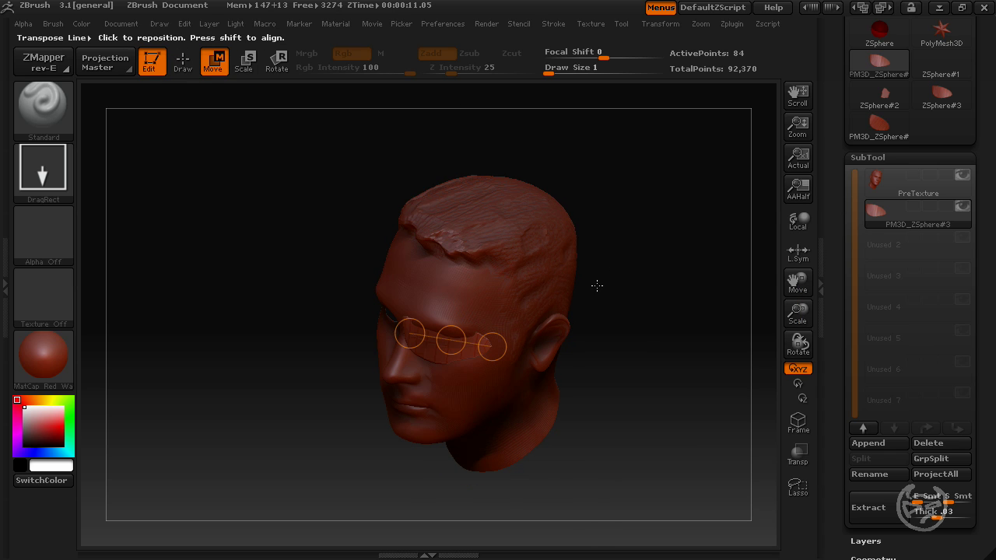
{"action": "left_click", "coordinate": [448, 342]}
{"action": "left_click_drag", "start_coordinate": [622, 327], "coordinate": [695, 295]}
Step: Reselect the PreTexture subtool and hide the PM3D_ZSphere#3 eye patch
{"action": "left_click", "coordinate": [909, 191]}
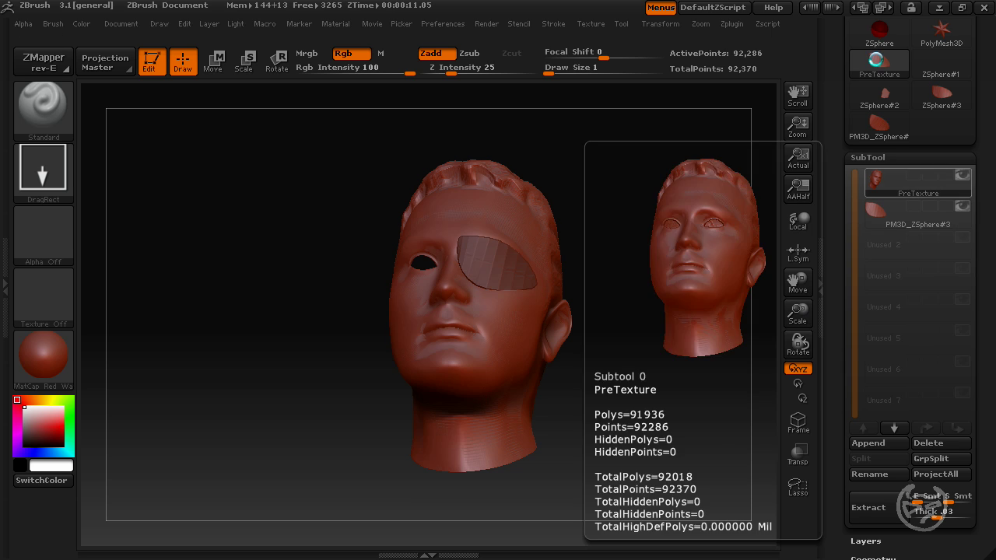
{"action": "mouse_move", "coordinate": [962, 215]}
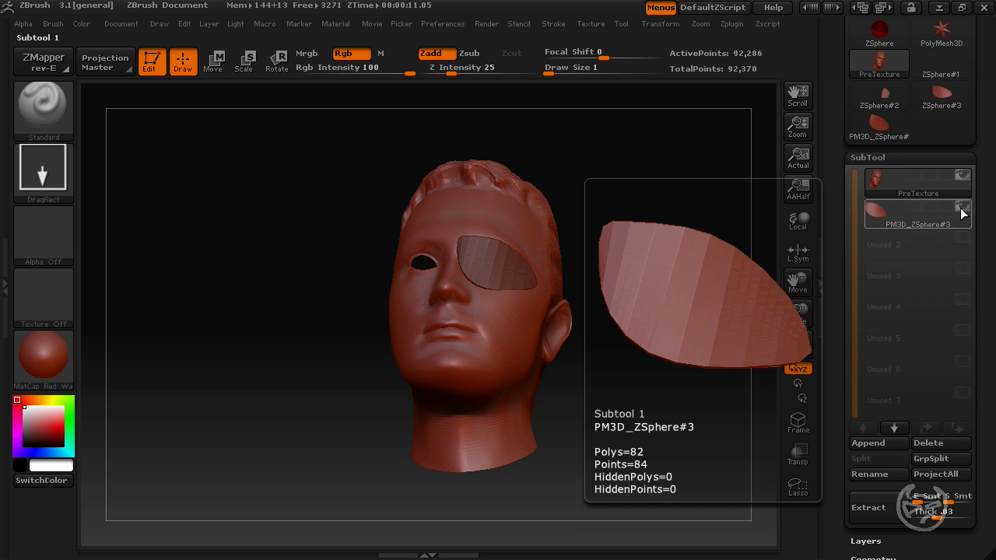
{"action": "left_click", "coordinate": [962, 214]}
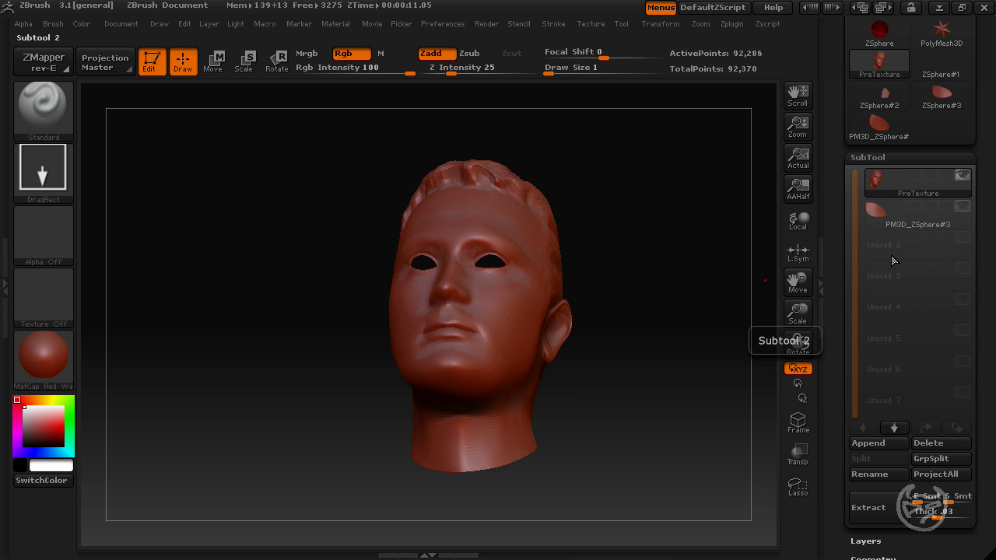
Step: Mask a horizontal band across both eyes with a marquee, turning the head to check it
{"action": "mouse_move", "coordinate": [640, 200]}
{"action": "left_mouse_down"}
{"action": "mouse_move", "coordinate": [654, 224]}
{"action": "mouse_move", "coordinate": [656, 207]}
{"action": "left_mouse_up"}
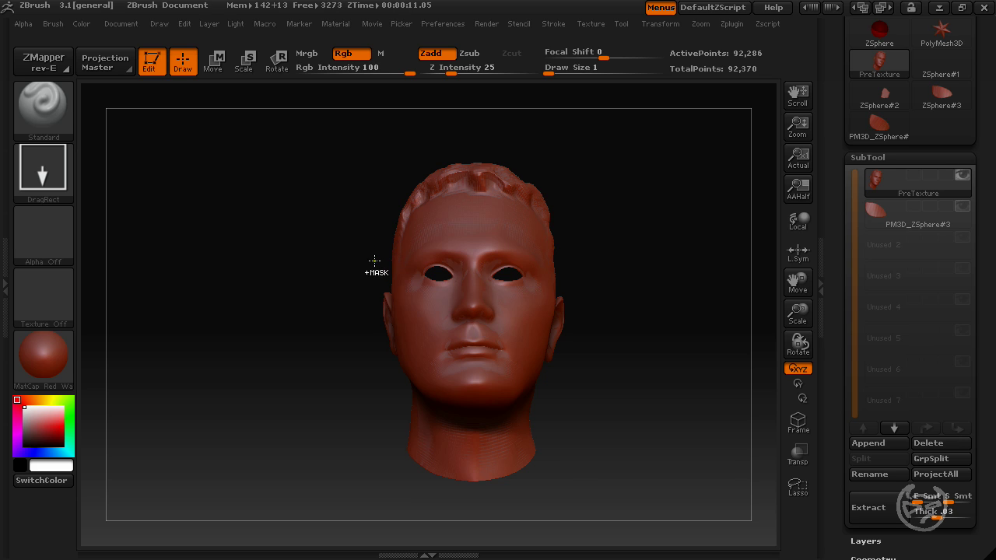
{"action": "left_click_drag", "start_coordinate": [562, 284], "coordinate": [602, 288], "text": "ctrl"}
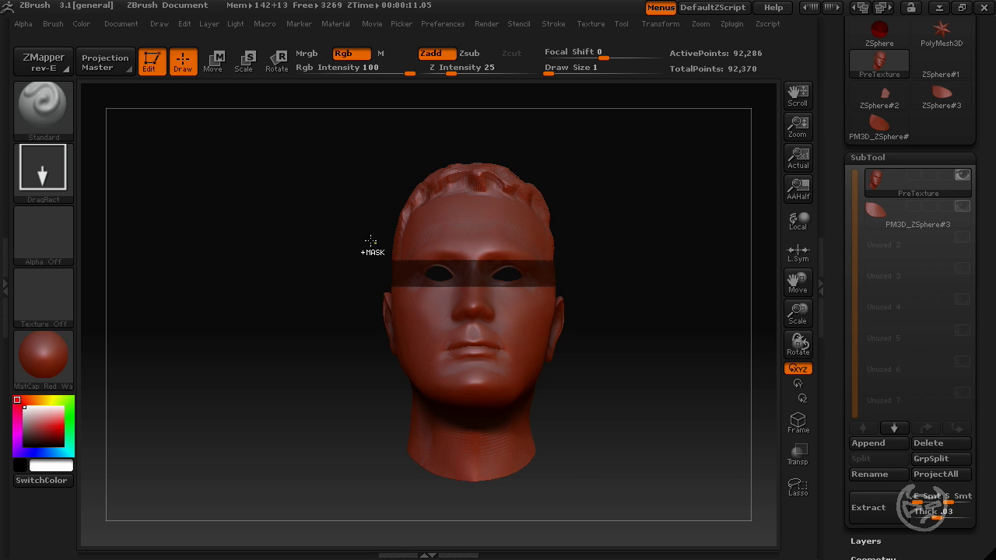
{"action": "mouse_move", "coordinate": [672, 276]}
{"action": "left_mouse_down"}
{"action": "mouse_move", "coordinate": [596, 272]}
{"action": "mouse_move", "coordinate": [675, 278]}
{"action": "left_mouse_up"}
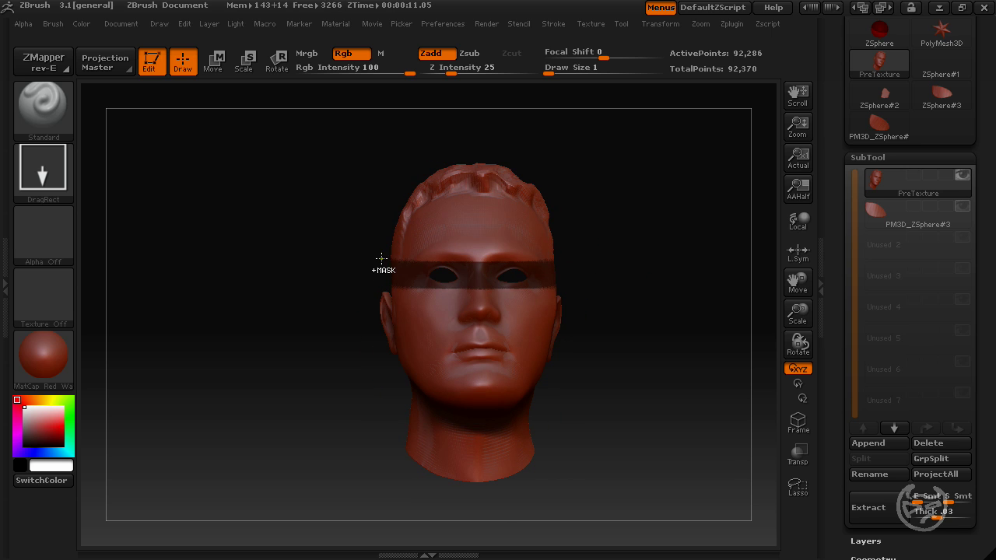
{"action": "mouse_move", "coordinate": [381, 258]}
{"action": "left_mouse_down", "text": "ctrl"}
{"action": "mouse_move", "coordinate": [613, 276]}
{"action": "mouse_move", "coordinate": [615, 284]}
{"action": "mouse_move", "coordinate": [387, 250]}
{"action": "left_mouse_up", "text": "ctrl"}
{"action": "mouse_move", "coordinate": [630, 272]}
{"action": "left_mouse_down"}
{"action": "mouse_move", "coordinate": [425, 241]}
{"action": "mouse_move", "coordinate": [671, 275]}
{"action": "mouse_move", "coordinate": [643, 271]}
{"action": "left_mouse_up"}
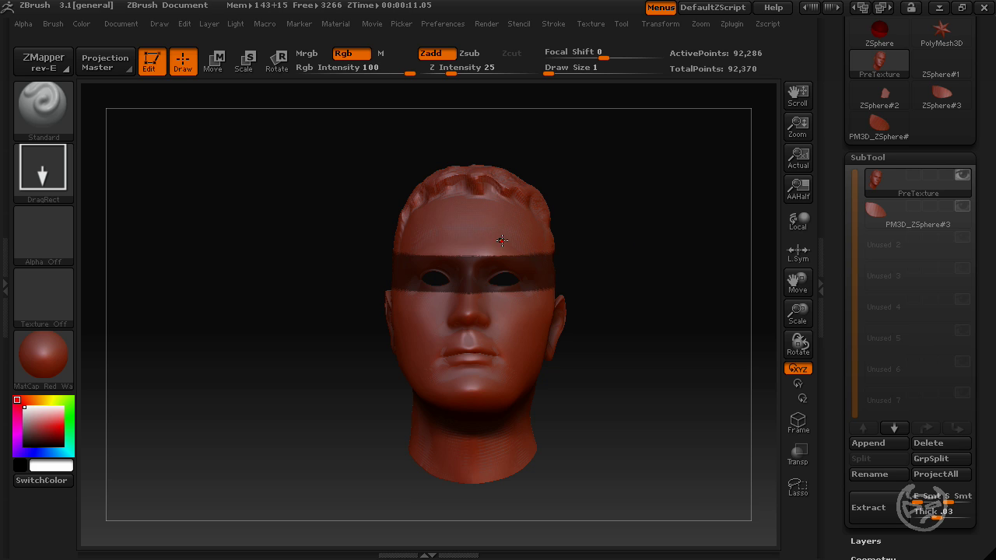
Step: Enlarge Draw Size, then paint and clear a test mask spot on the forehead
{"action": "mouse_move", "coordinate": [549, 73]}
{"action": "left_mouse_down"}
{"action": "mouse_move", "coordinate": [596, 75]}
{"action": "mouse_move", "coordinate": [578, 73]}
{"action": "left_mouse_up"}
{"action": "left_click_drag", "start_coordinate": [503, 223], "coordinate": [505, 216], "text": "ctrl"}
{"action": "left_click_drag", "start_coordinate": [645, 221], "coordinate": [640, 216], "text": "ctrl"}
Step: Extract the masked eye band as Extract0 at thickness .0479, then hide the Extract0 shell
{"action": "left_click", "coordinate": [941, 514]}
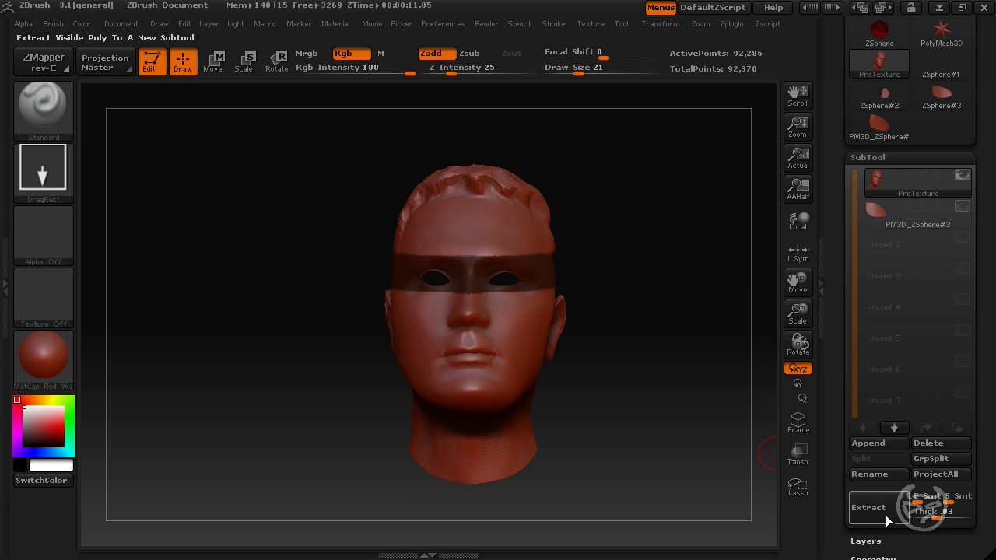
{"action": "left_click_drag", "start_coordinate": [934, 519], "coordinate": [940, 518]}
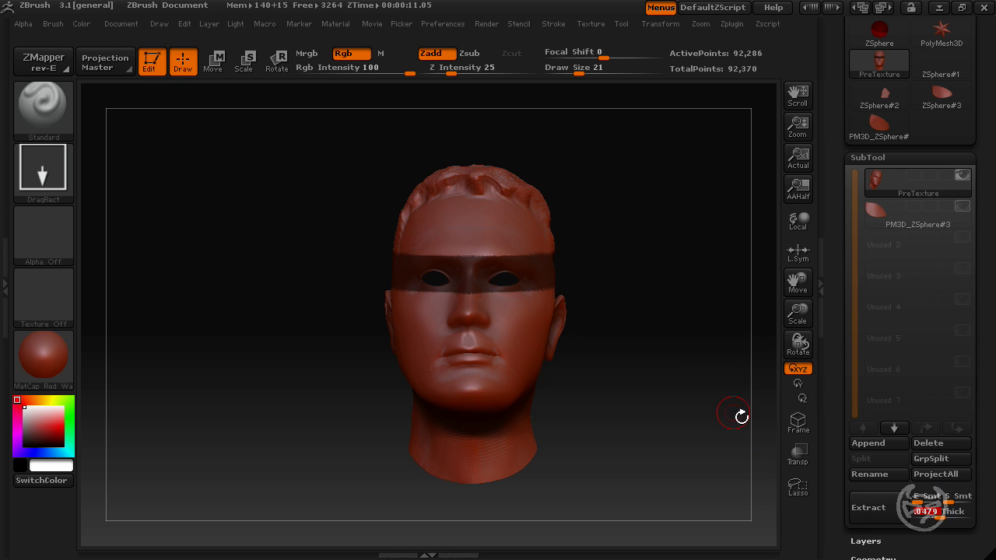
{"action": "left_click", "coordinate": [879, 515]}
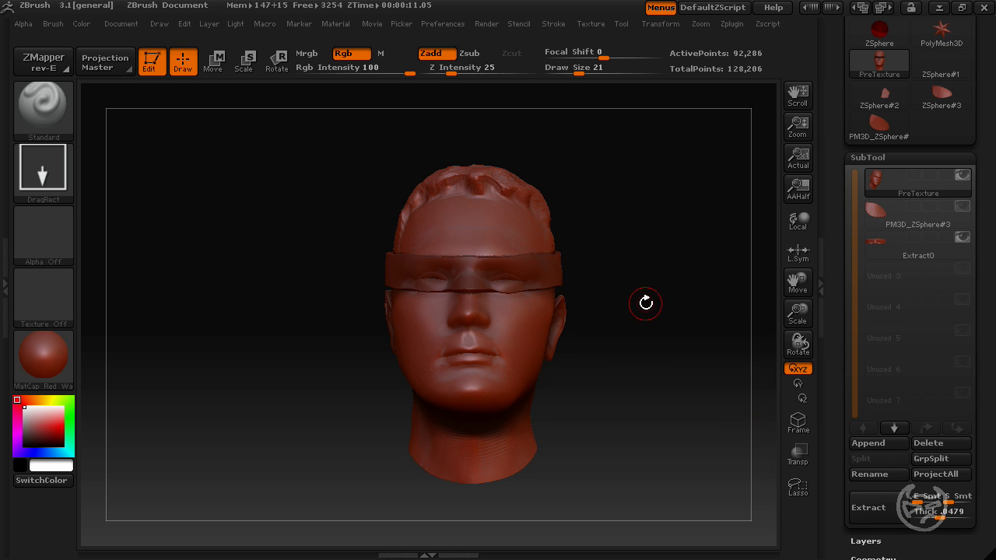
{"action": "left_click_drag", "start_coordinate": [645, 301], "coordinate": [609, 278]}
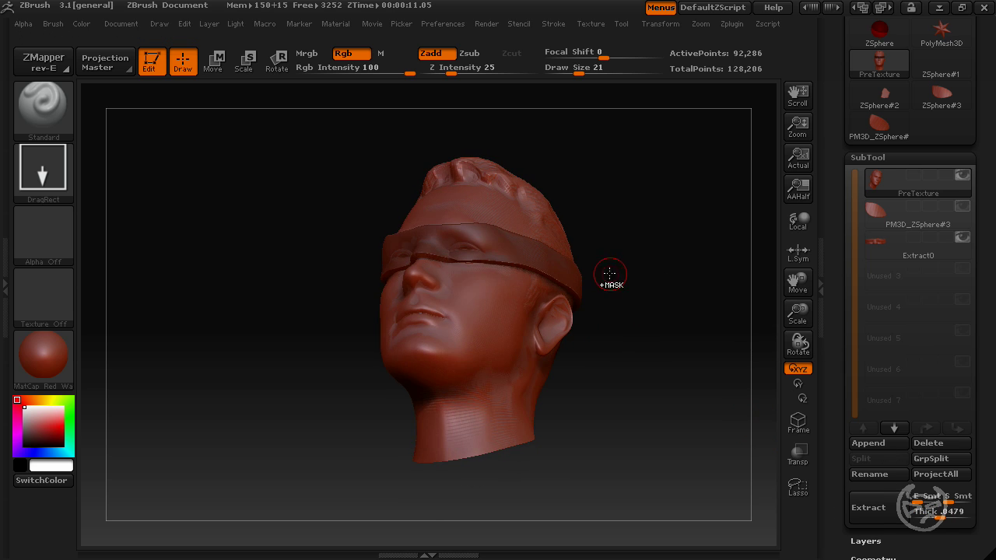
{"action": "left_click", "coordinate": [962, 237]}
{"action": "left_click_drag", "start_coordinate": [262, 349], "coordinate": [293, 336]}
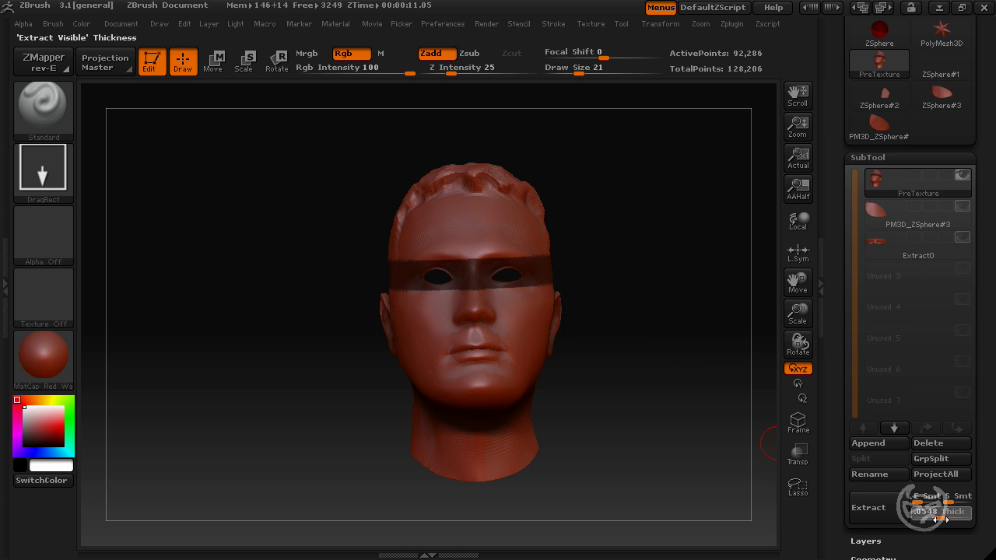
Step: Extract a thinner band shell, Extract1, at thickness .0264
{"action": "left_click_drag", "start_coordinate": [938, 520], "coordinate": [934, 519]}
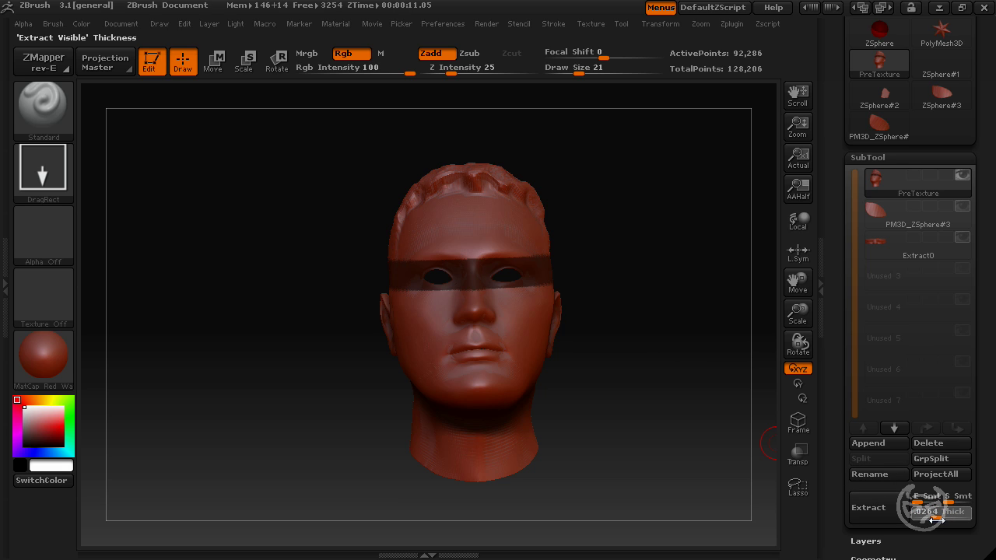
{"action": "left_click", "coordinate": [887, 504]}
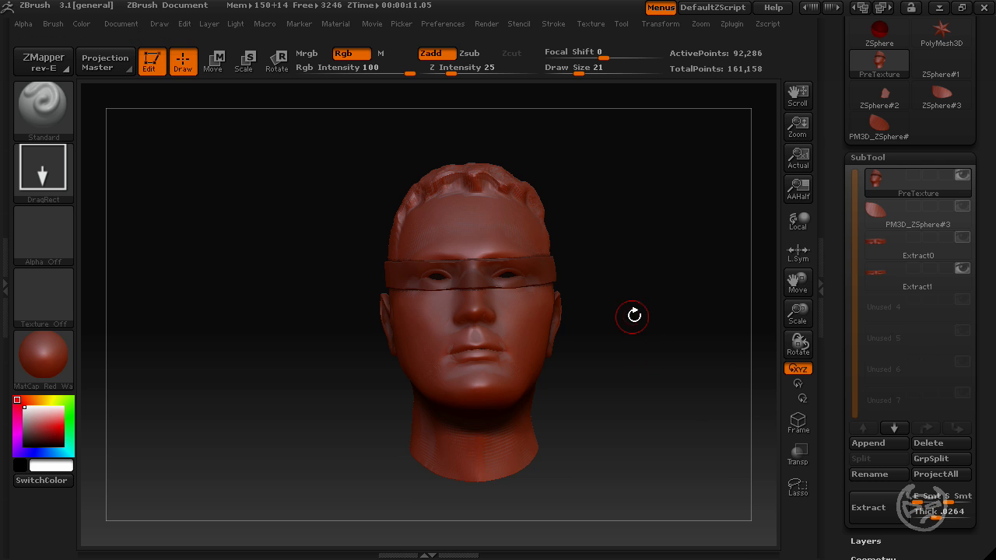
{"action": "left_click_drag", "start_coordinate": [633, 313], "coordinate": [657, 305]}
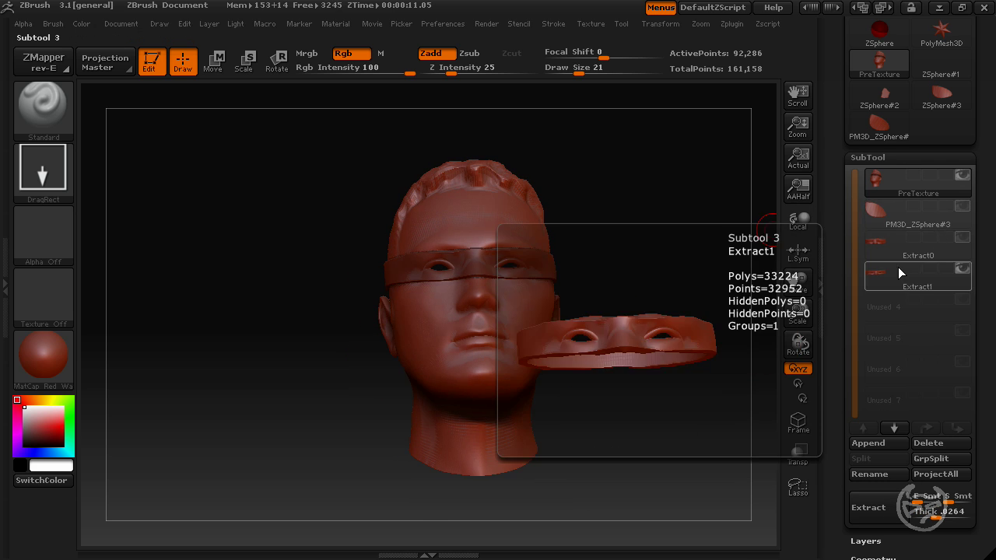
Step: Select Extract1 in the SubTool list as the active subtool
{"action": "mouse_move", "coordinate": [897, 186]}
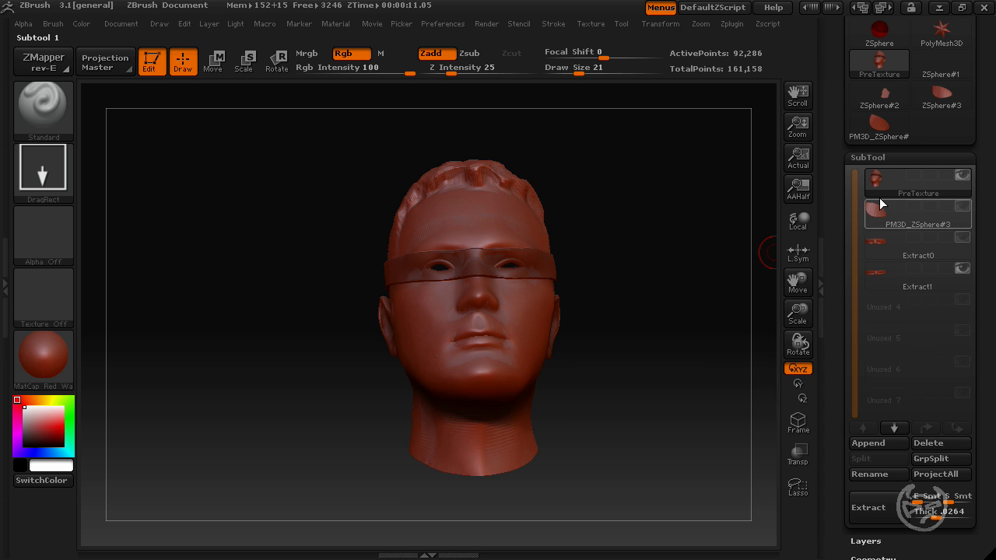
{"action": "mouse_move", "coordinate": [678, 277]}
{"action": "left_mouse_down"}
{"action": "mouse_move", "coordinate": [596, 271]}
{"action": "mouse_move", "coordinate": [697, 281]}
{"action": "mouse_move", "coordinate": [660, 273]}
{"action": "mouse_move", "coordinate": [666, 288]}
{"action": "mouse_move", "coordinate": [678, 285]}
{"action": "left_mouse_up"}
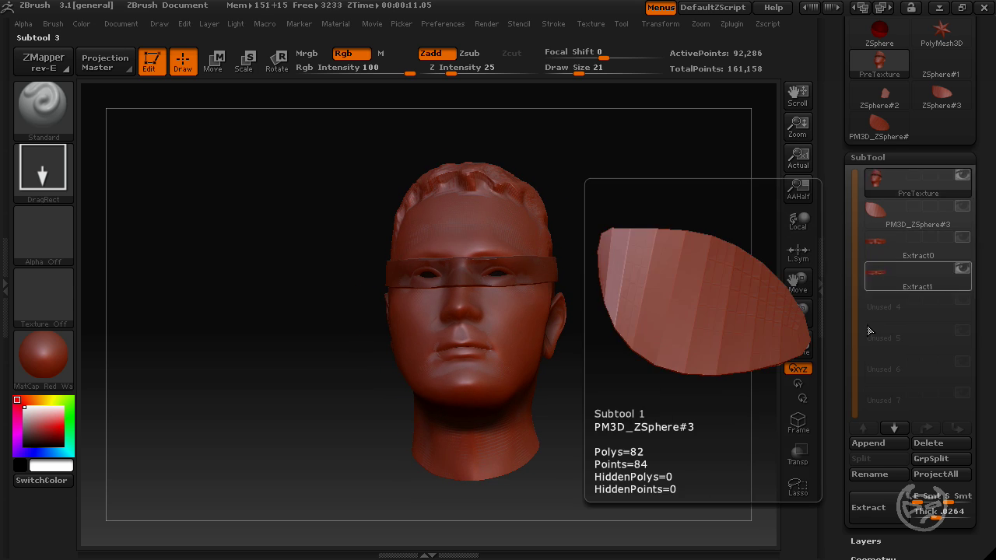
{"action": "mouse_move", "coordinate": [871, 286]}
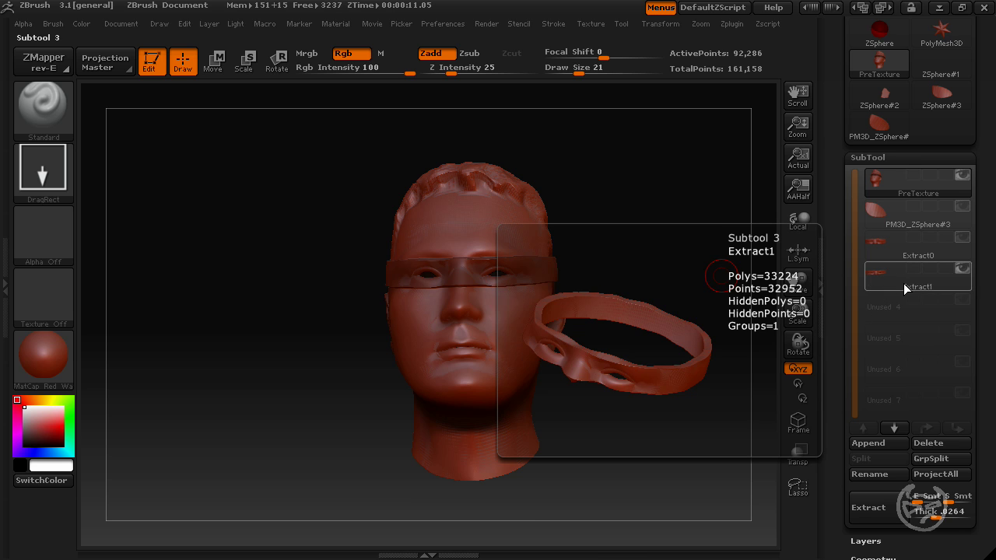
{"action": "left_click", "coordinate": [888, 284]}
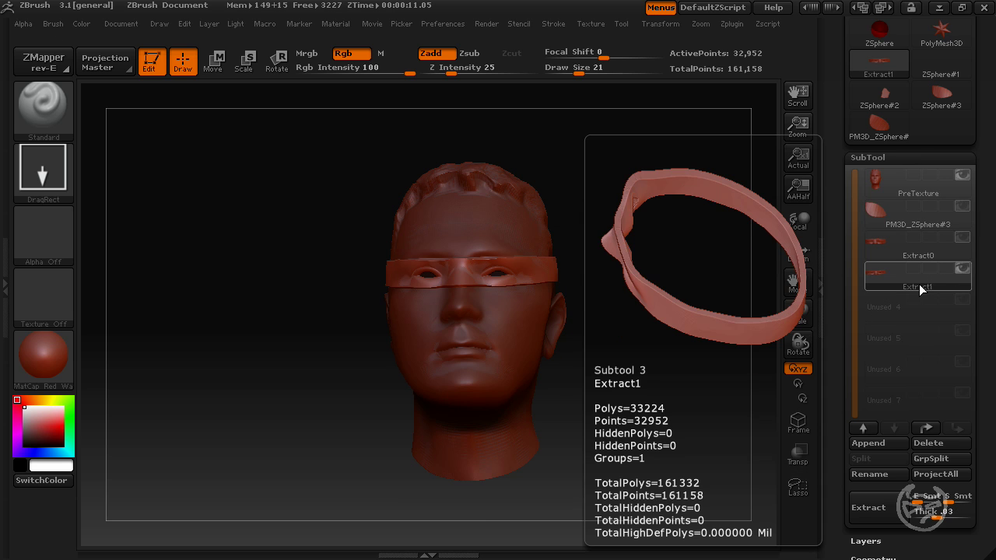
Step: Hide the PreTexture head and set the Smooth brush to Draw Size 99 and Z Intensity 37
{"action": "left_click", "coordinate": [963, 178]}
{"action": "left_click_drag", "start_coordinate": [635, 381], "coordinate": [585, 382]}
{"action": "left_click", "coordinate": [43, 107]}
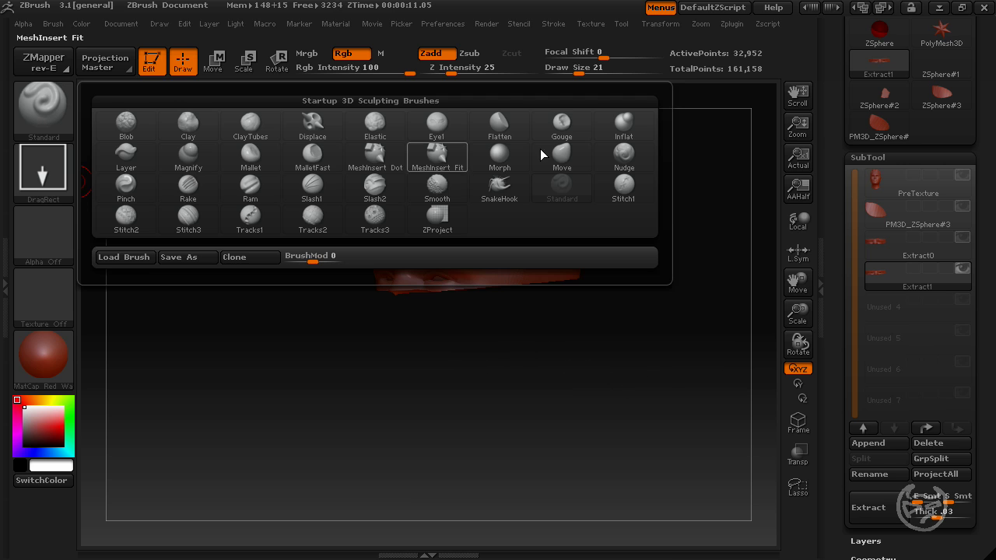
{"action": "left_click", "coordinate": [500, 194]}
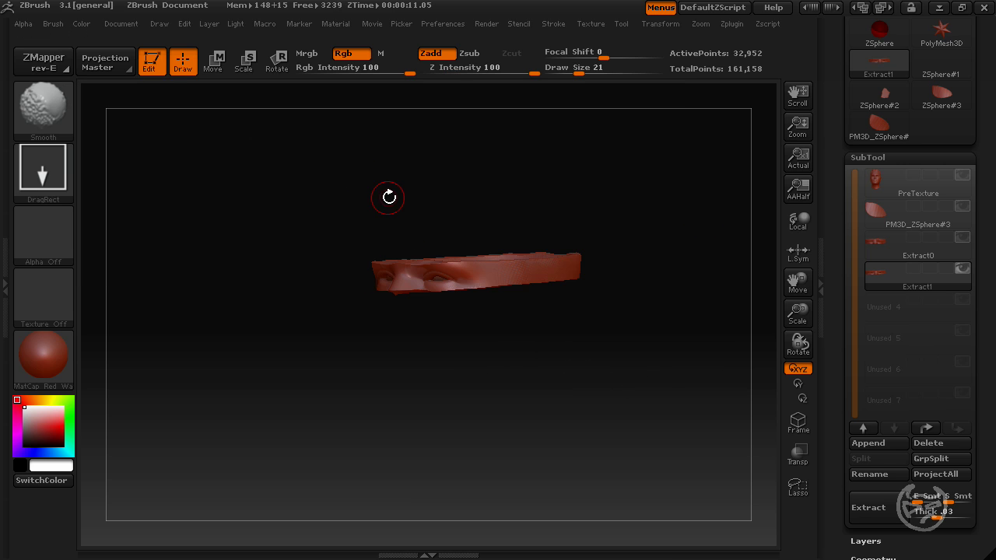
{"action": "right_click", "coordinate": [389, 199]}
{"action": "left_click_drag", "start_coordinate": [397, 203], "coordinate": [414, 204]}
{"action": "left_click_drag", "start_coordinate": [535, 73], "coordinate": [464, 73]}
Step: Smooth the Extract1 band from three-quarter and edge-on views, then show the PreTexture head again
{"action": "mouse_move", "coordinate": [389, 260]}
{"action": "left_mouse_down"}
{"action": "mouse_move", "coordinate": [528, 364]}
{"action": "mouse_move", "coordinate": [563, 314]}
{"action": "mouse_move", "coordinate": [514, 327]}
{"action": "mouse_move", "coordinate": [439, 372]}
{"action": "mouse_move", "coordinate": [553, 311]}
{"action": "mouse_move", "coordinate": [589, 413]}
{"action": "mouse_move", "coordinate": [391, 379]}
{"action": "mouse_move", "coordinate": [355, 409]}
{"action": "mouse_move", "coordinate": [772, 385]}
{"action": "mouse_move", "coordinate": [607, 285]}
{"action": "mouse_move", "coordinate": [575, 252]}
{"action": "left_mouse_up"}
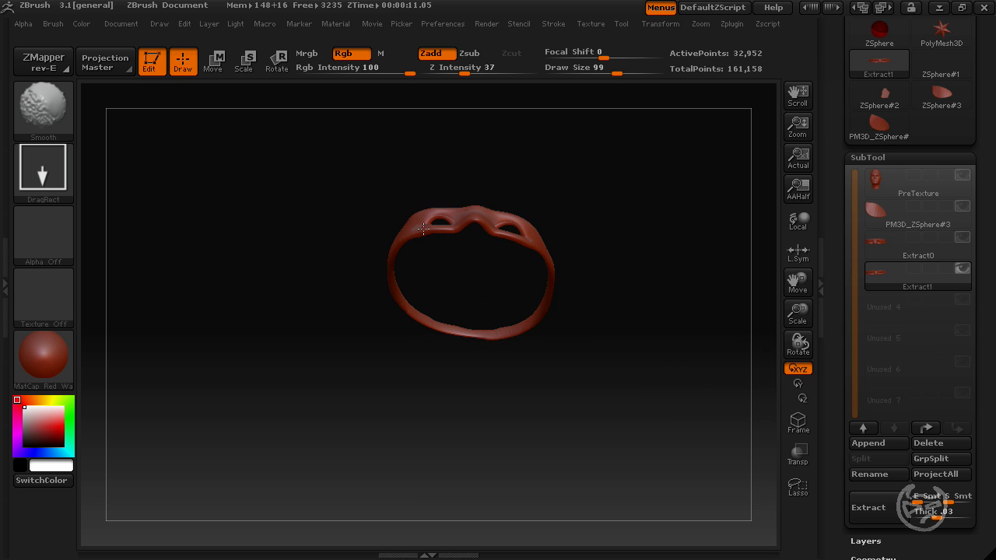
{"action": "left_click_drag", "start_coordinate": [589, 238], "coordinate": [668, 284]}
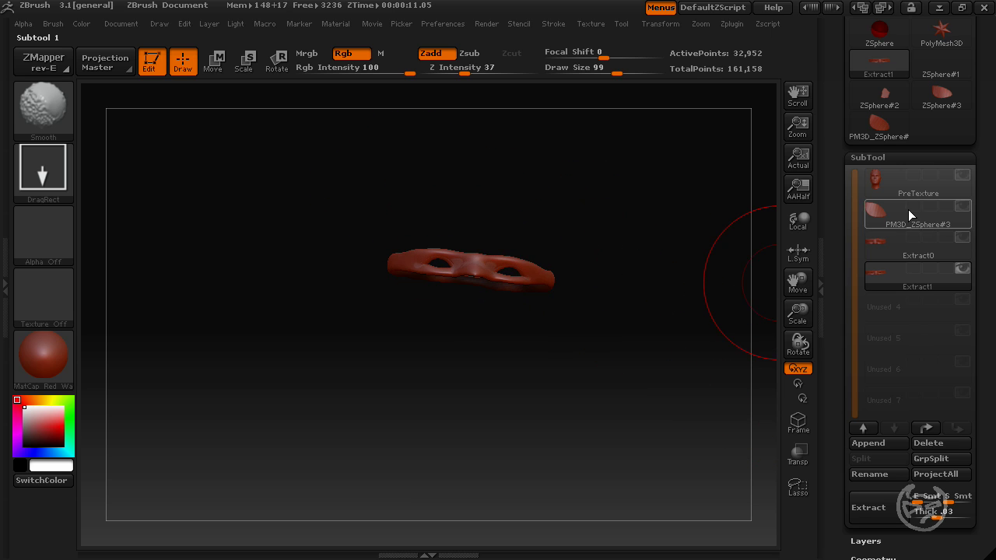
{"action": "left_click", "coordinate": [963, 176]}
{"action": "left_click_drag", "start_coordinate": [680, 345], "coordinate": [650, 334]}
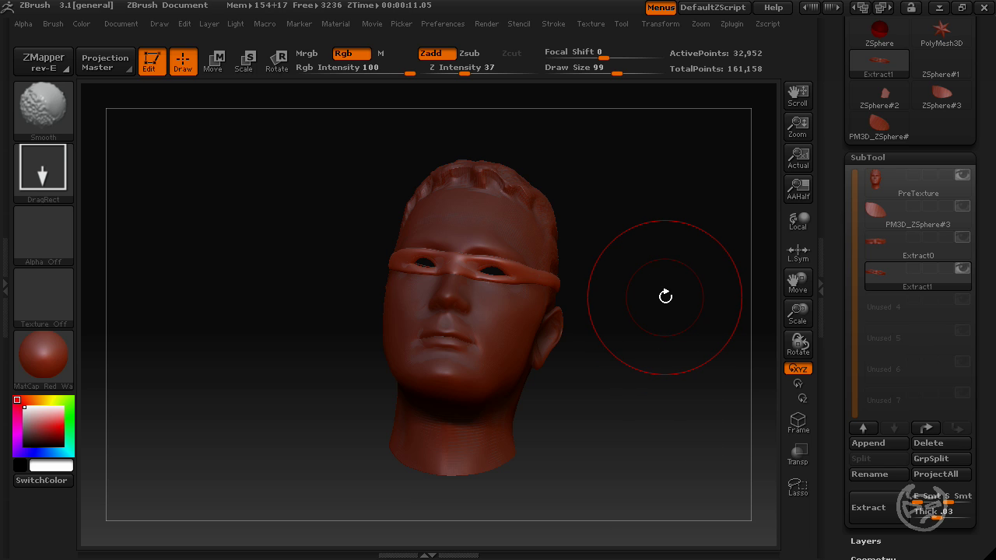
{"action": "mouse_move", "coordinate": [646, 425]}
{"action": "left_mouse_down"}
{"action": "mouse_move", "coordinate": [658, 378]}
{"action": "mouse_move", "coordinate": [633, 368]}
{"action": "left_mouse_up"}
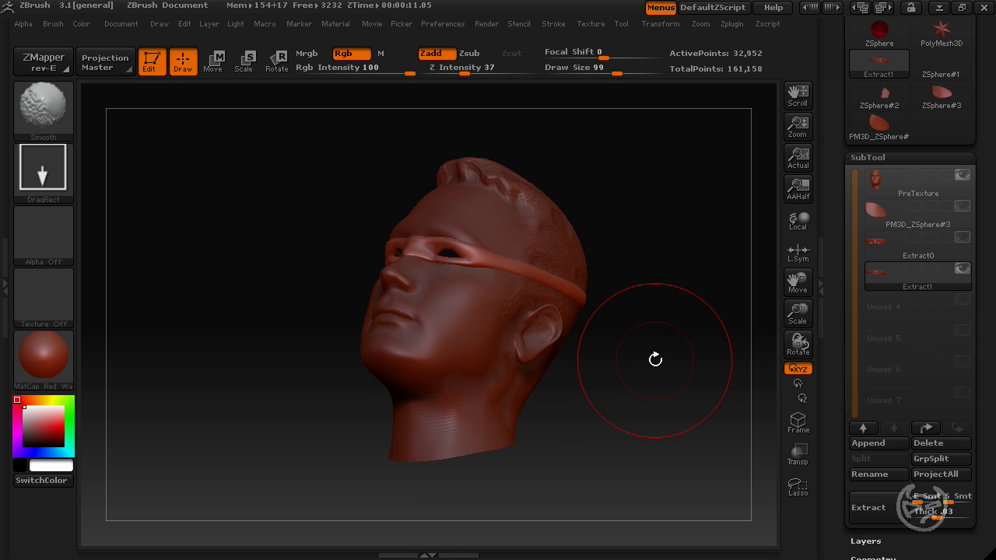